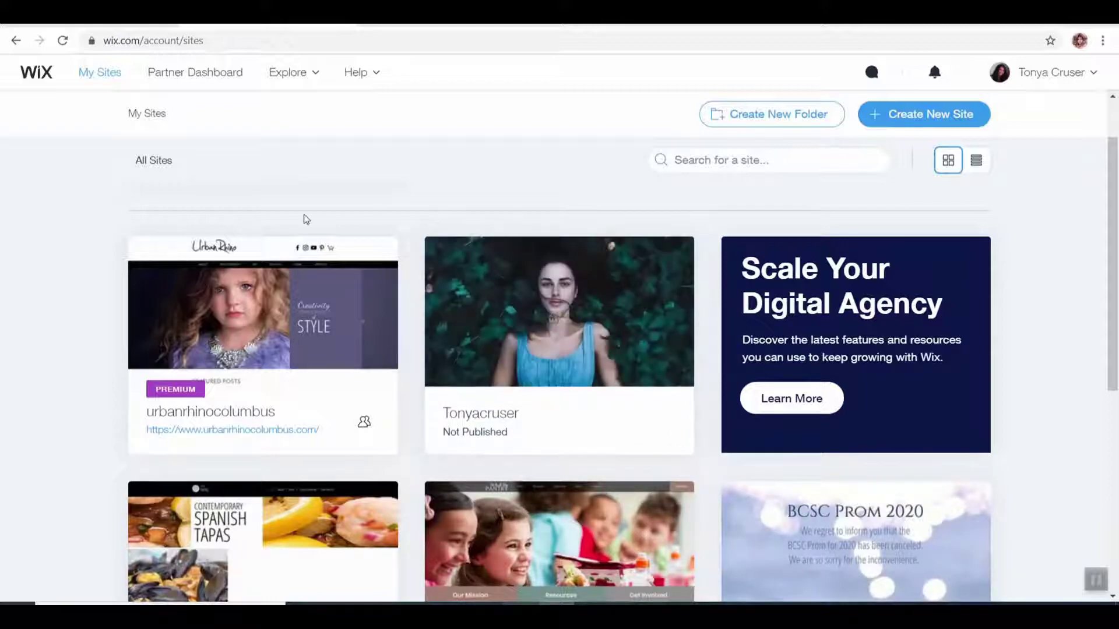
Dismiss the promotional pop-up on the photography site's dashboard and show its Site Actions
scroll(382, 515, "down", 7)
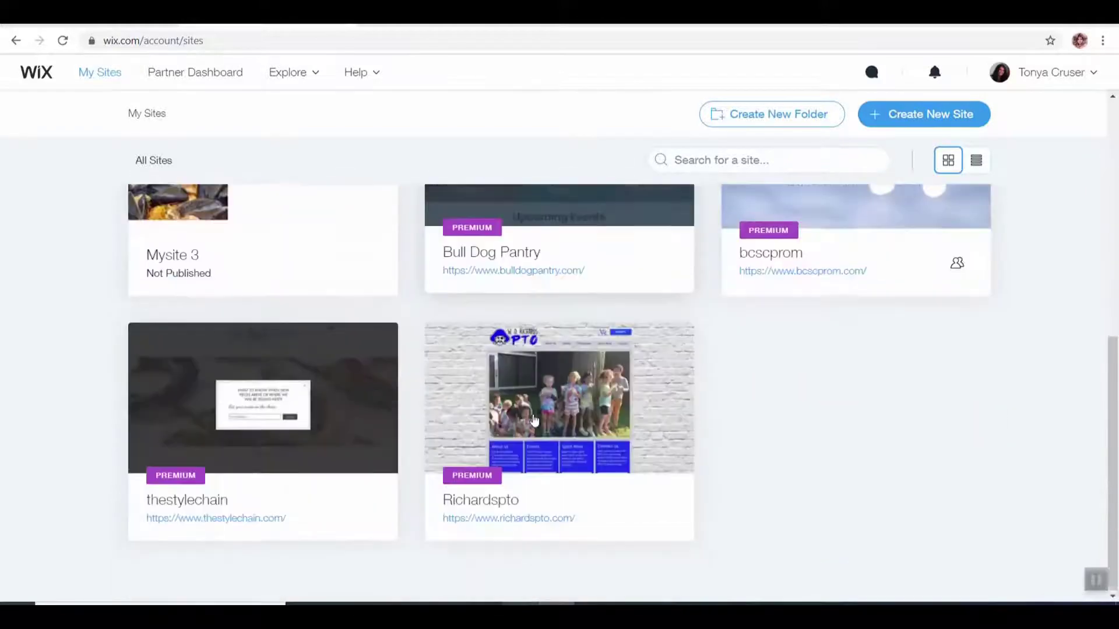
scroll(532, 419, "up", 3)
scroll(533, 415, "up", 5)
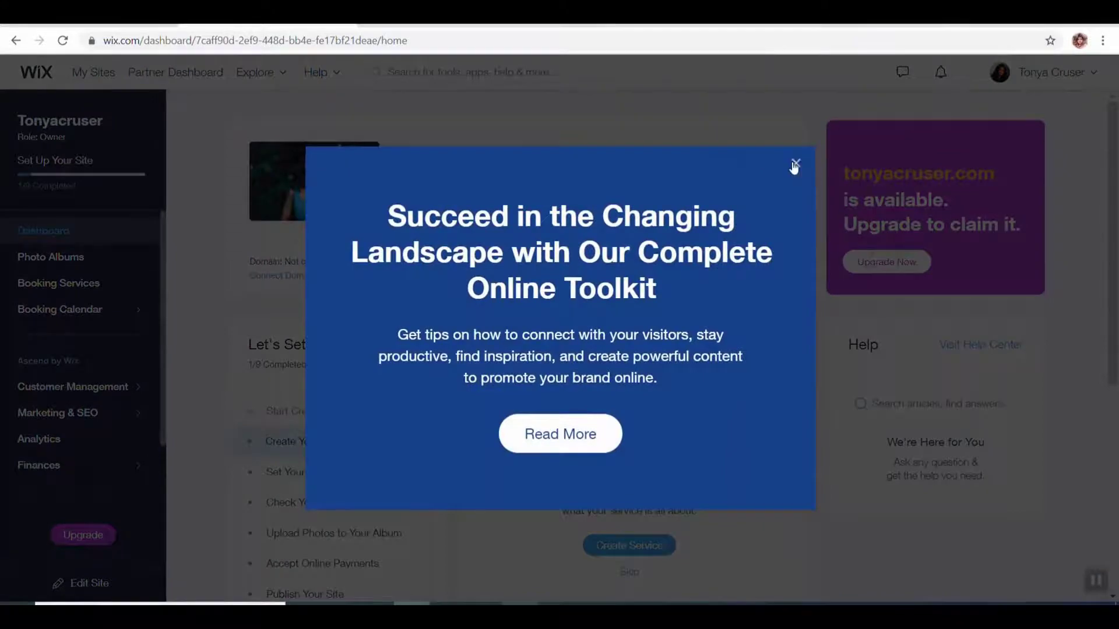
left_click(795, 163)
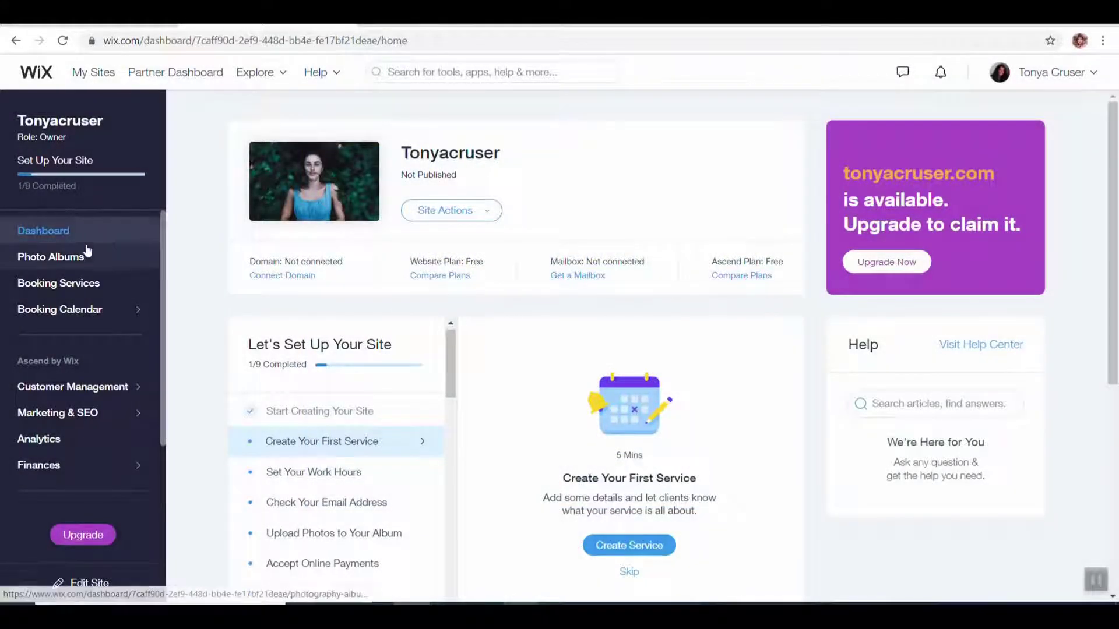
scroll(87, 251, "down", 1)
scroll(93, 285, "up", 1)
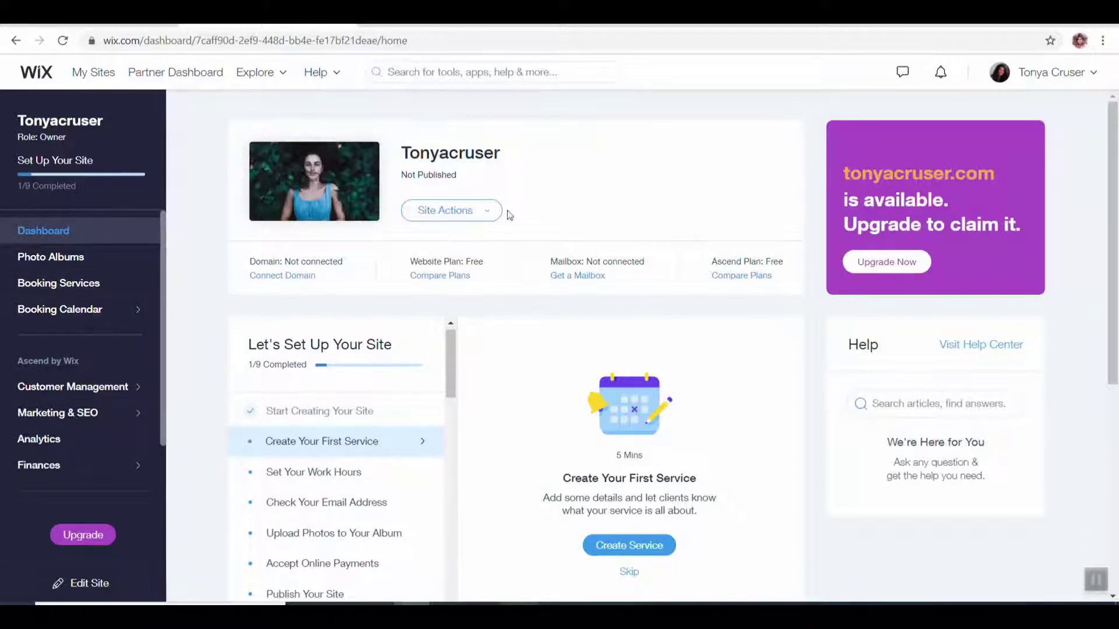
left_click(487, 219)
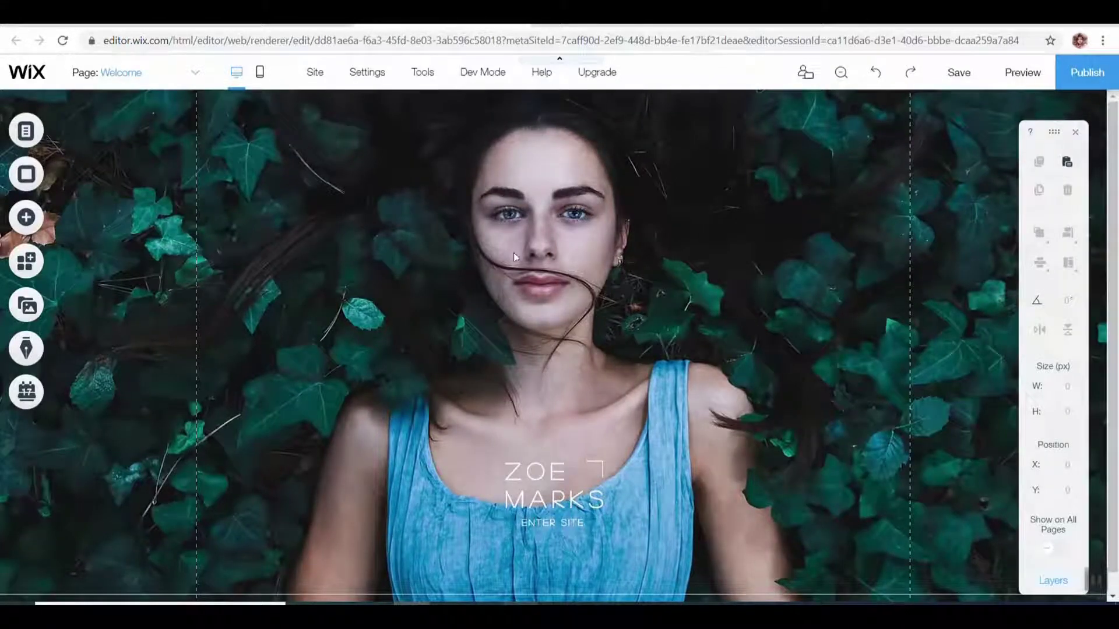
Review the site's page list from the Page dropdown while on the ZOE MARKS Welcome page
scroll(732, 296, "down", 1)
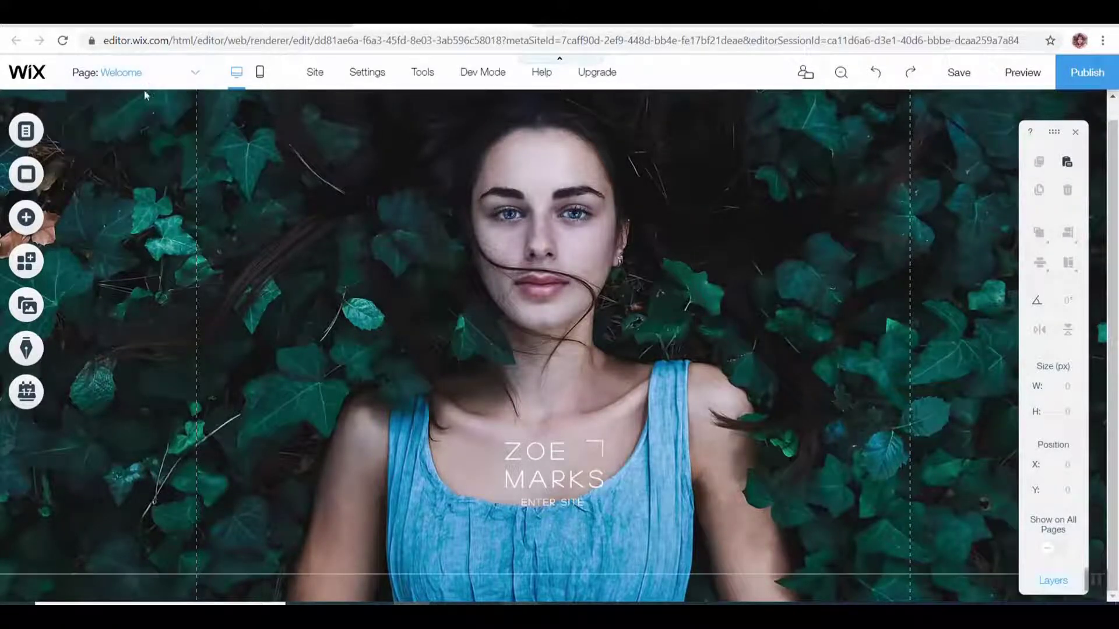
left_click(191, 77)
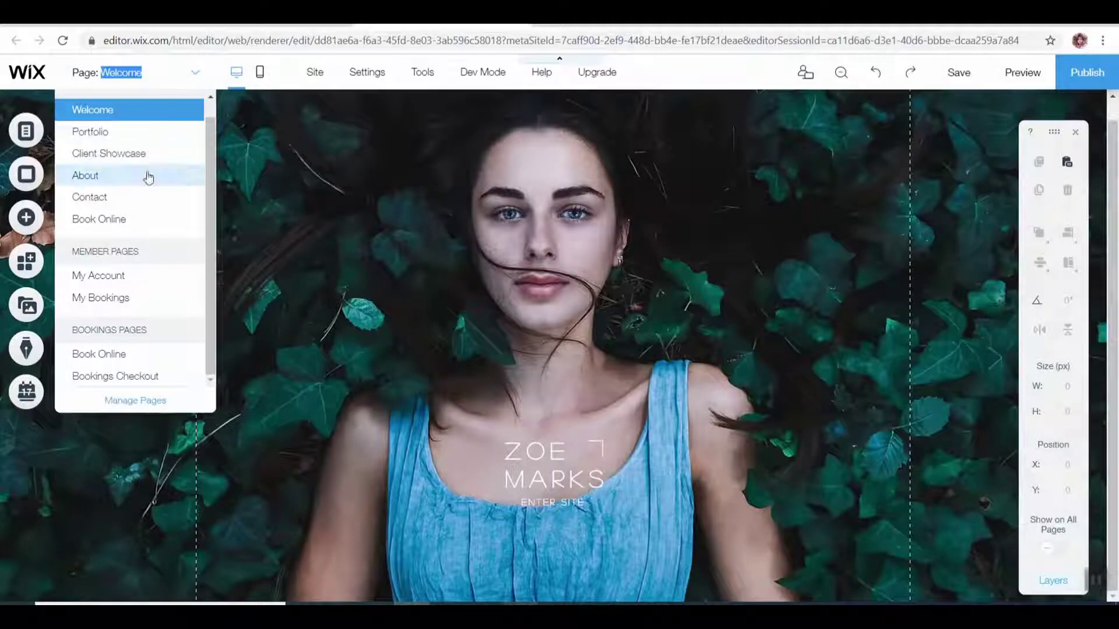
left_click_drag(212, 217, 211, 257)
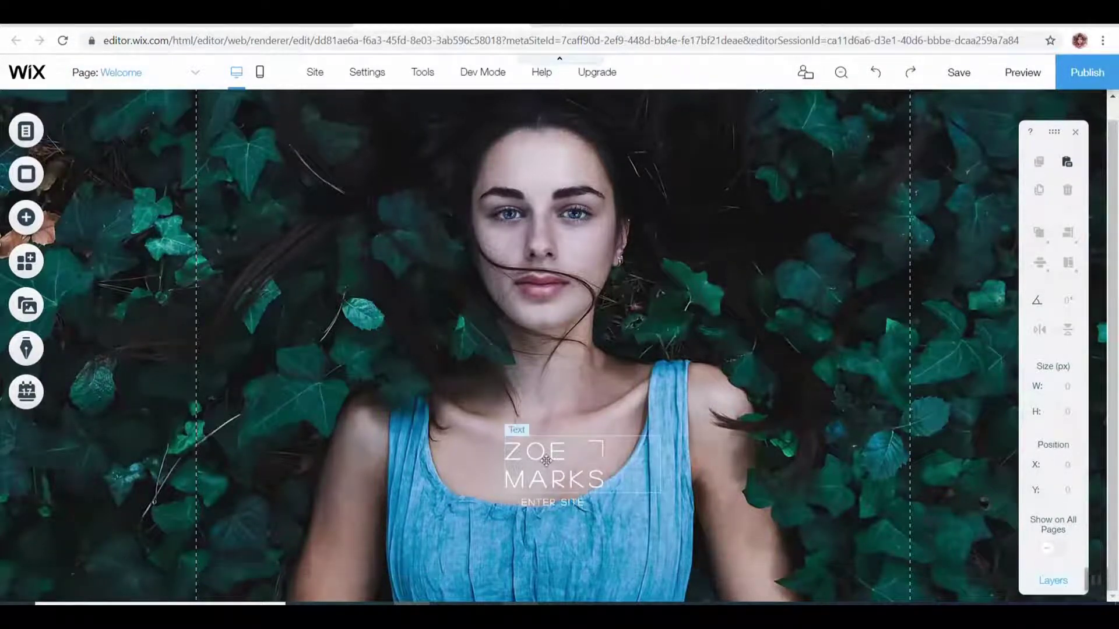
Preview the site, enter from the ZOE MARKS splash, and view a Portfolio photo full screen
left_click(1017, 73)
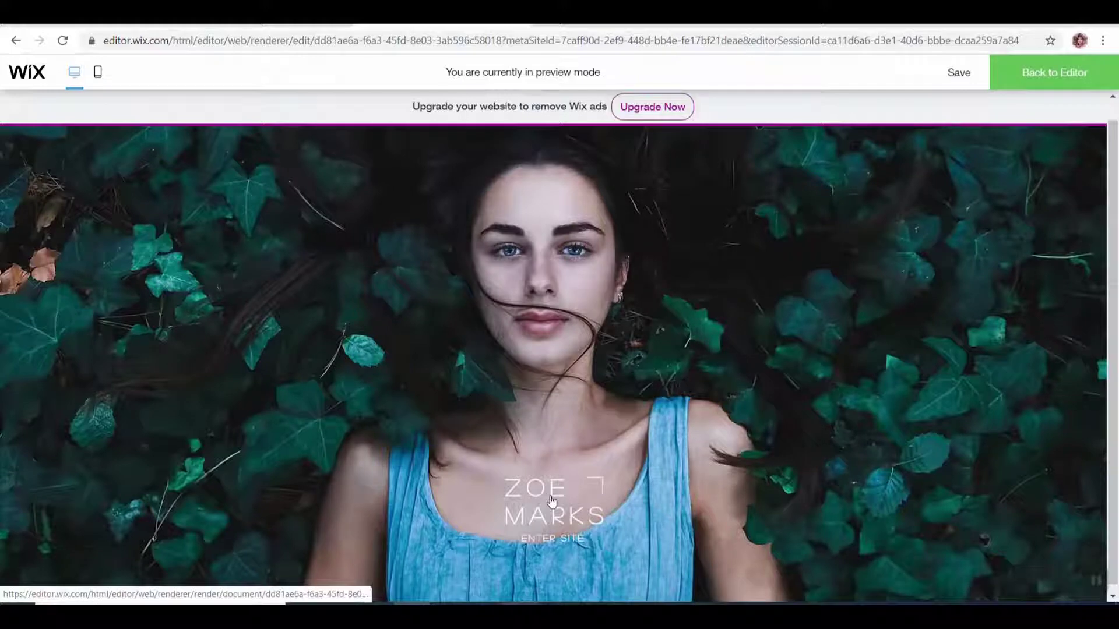
left_click(559, 536)
left_click(558, 533)
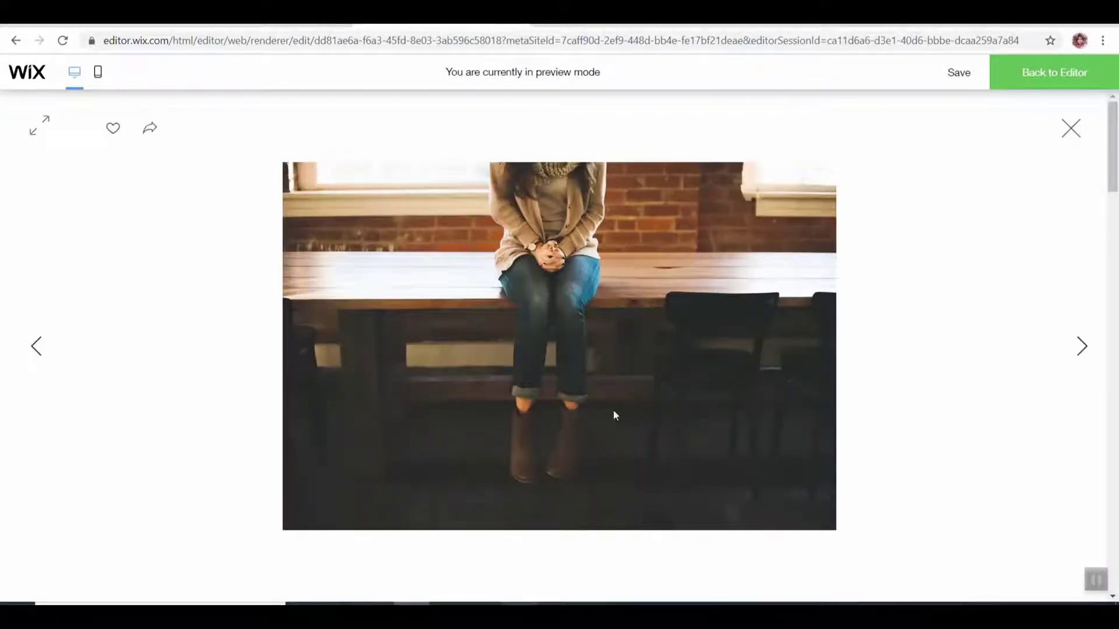
left_click(1071, 129)
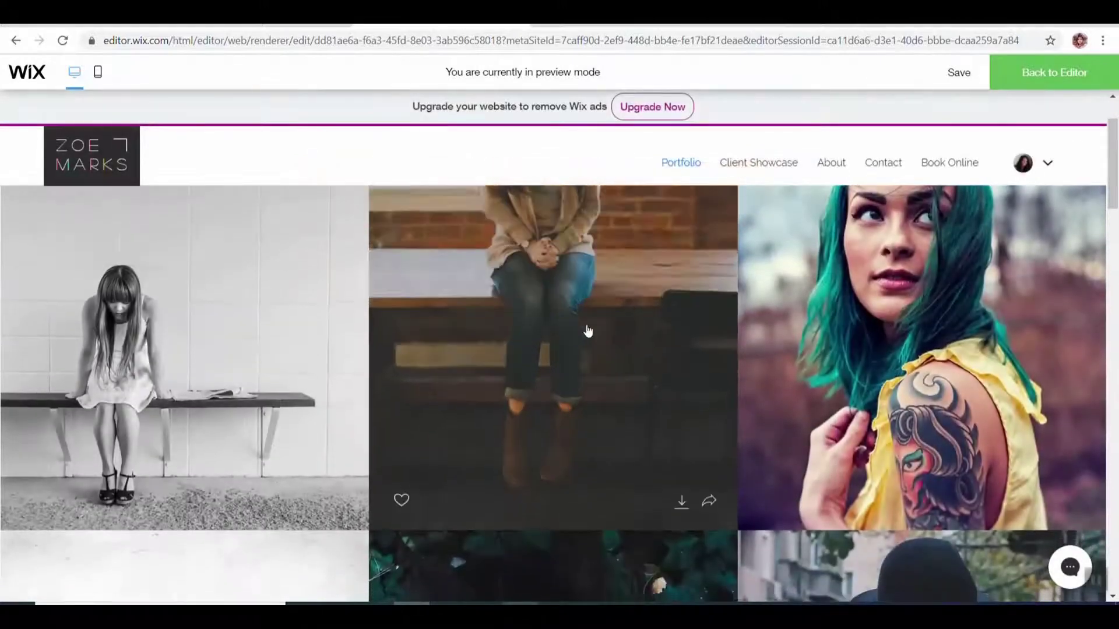
scroll(589, 332, "up", 2)
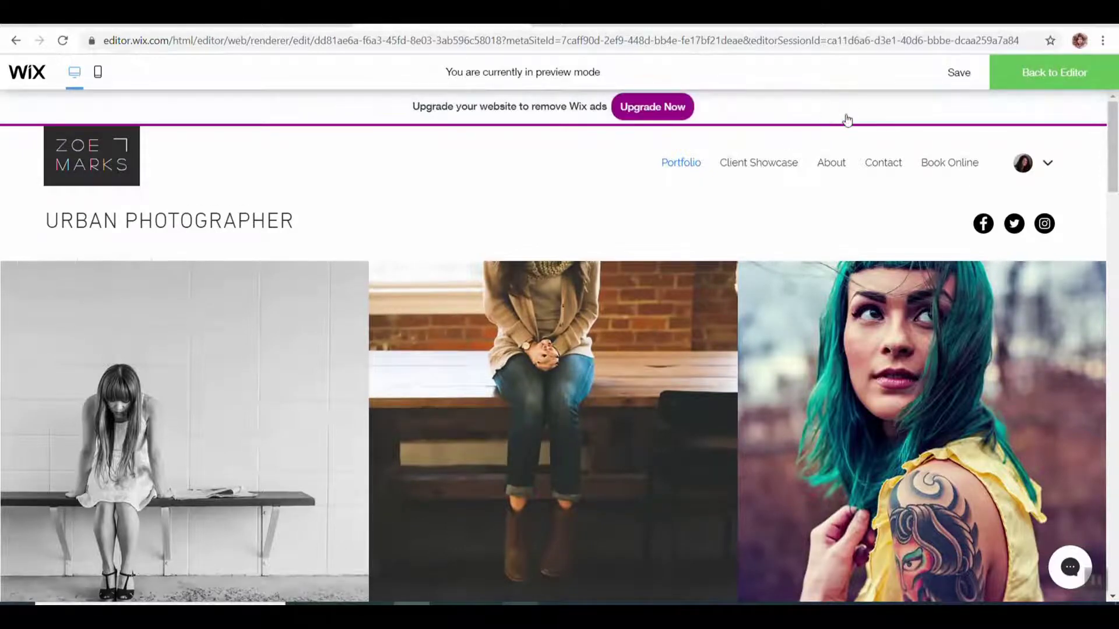
Preview the site again, browsing the About page and then returning to Portfolio
left_click(1028, 76)
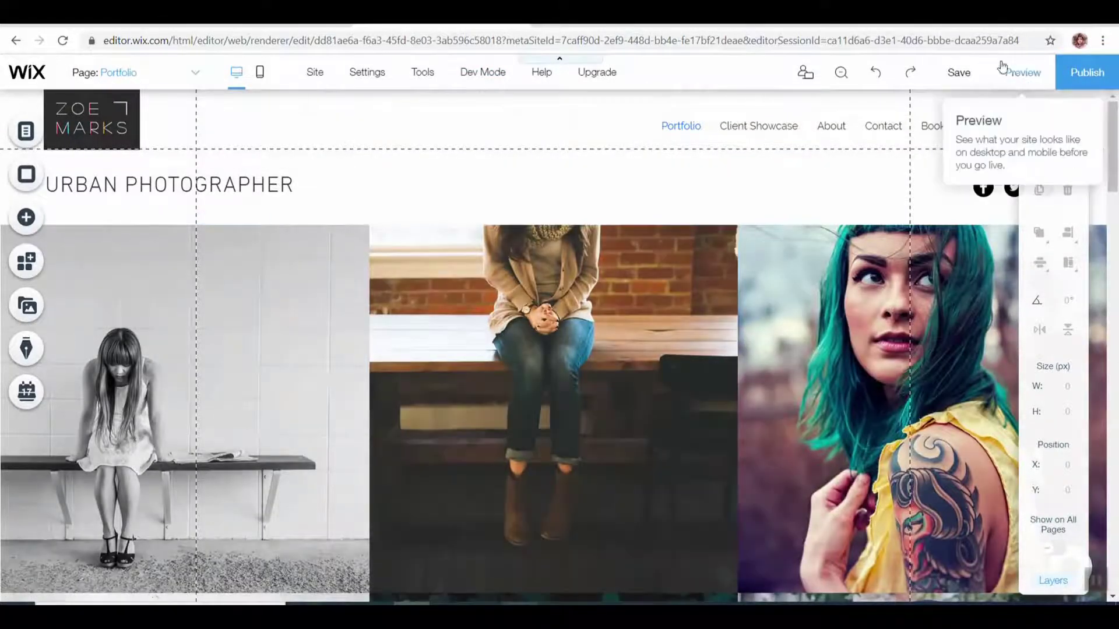
left_click(1016, 76)
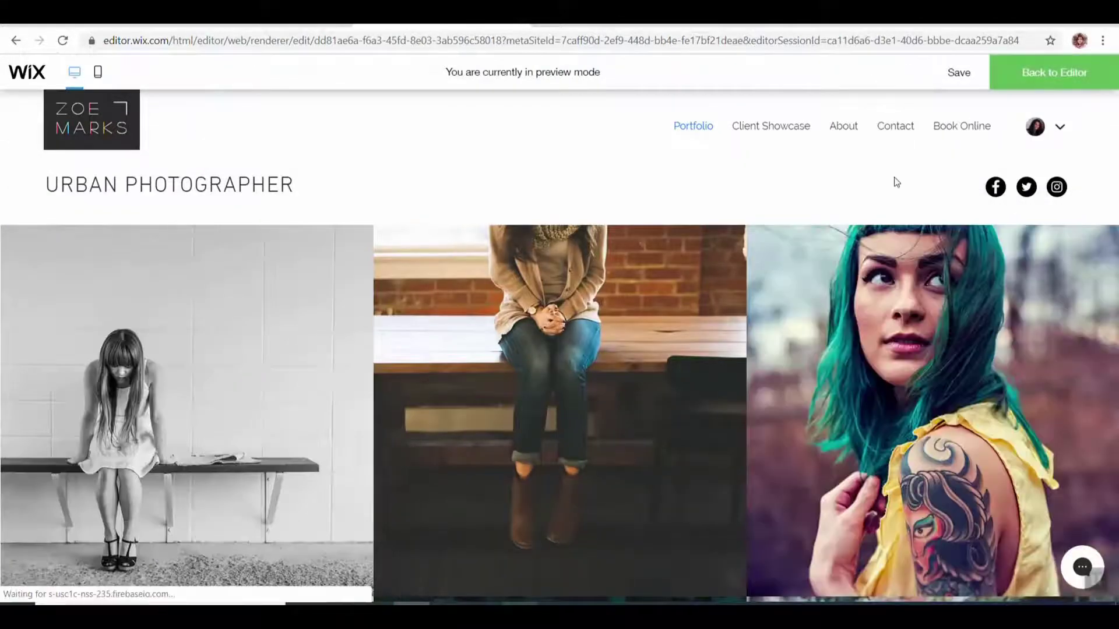
scroll(765, 202, "down", 3)
scroll(765, 202, "down", 5)
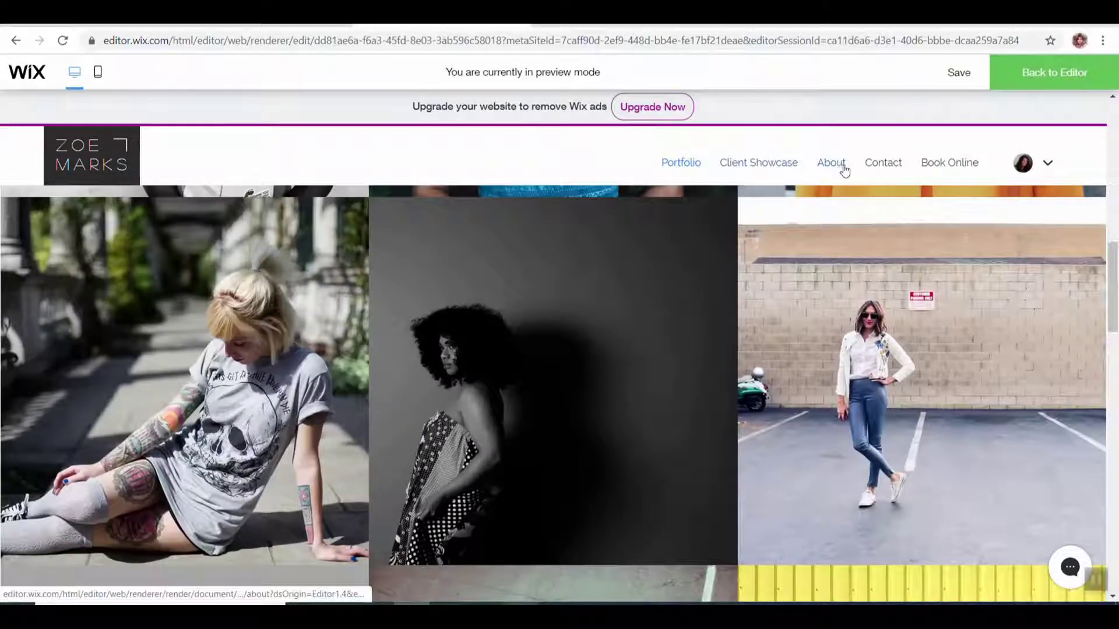
left_click(843, 169)
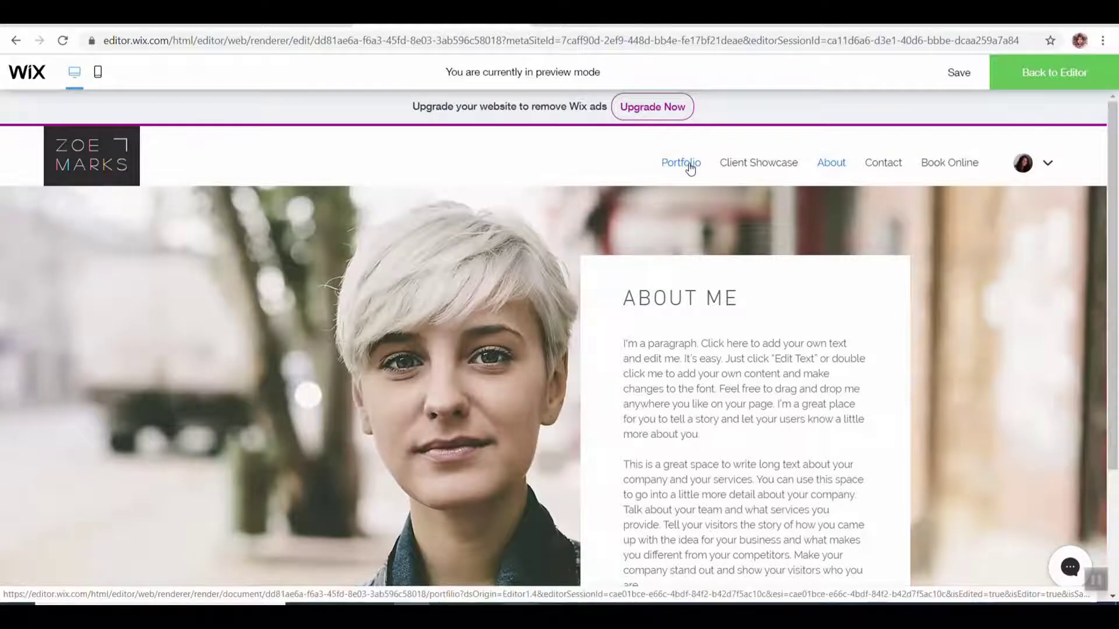
left_click(690, 169)
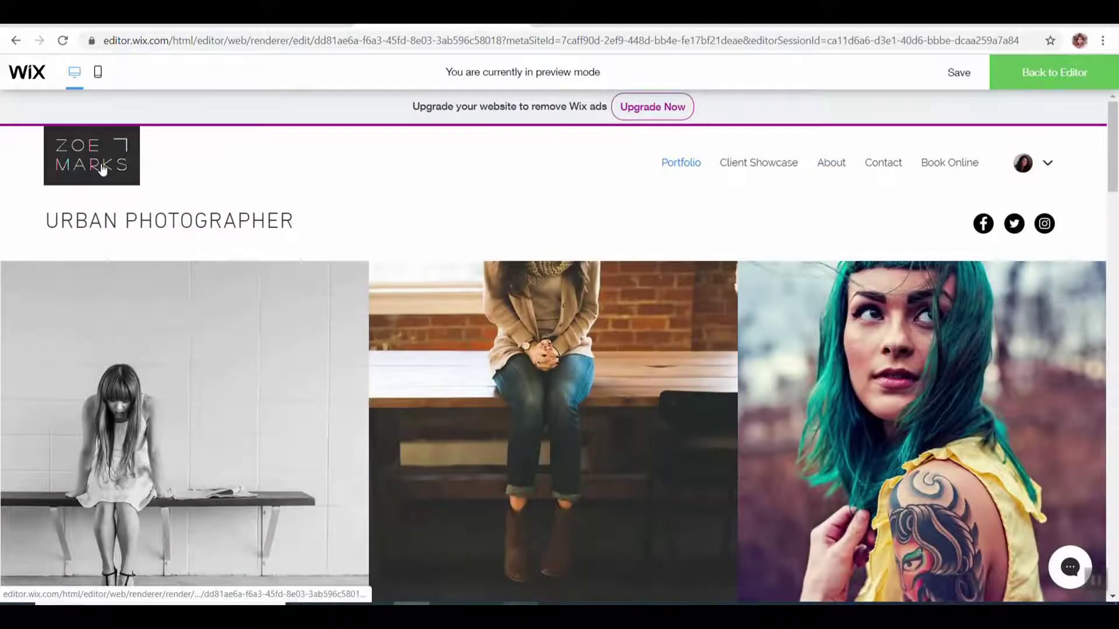
left_click(1035, 75)
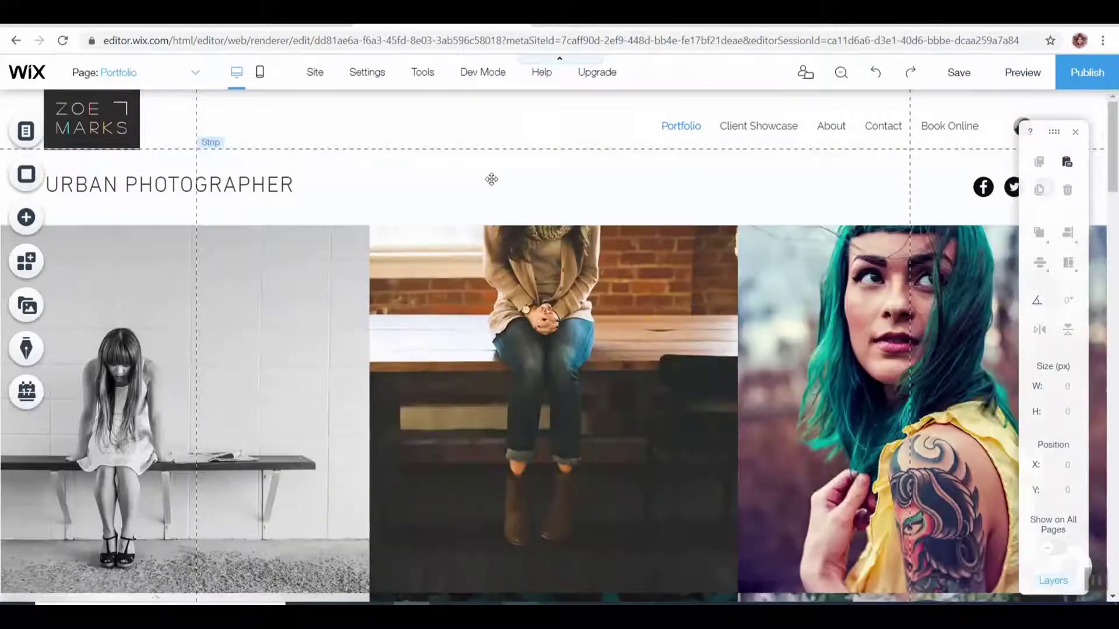
scroll(897, 239, "down", 10)
scroll(857, 285, "up", 9)
scroll(858, 286, "up", 2)
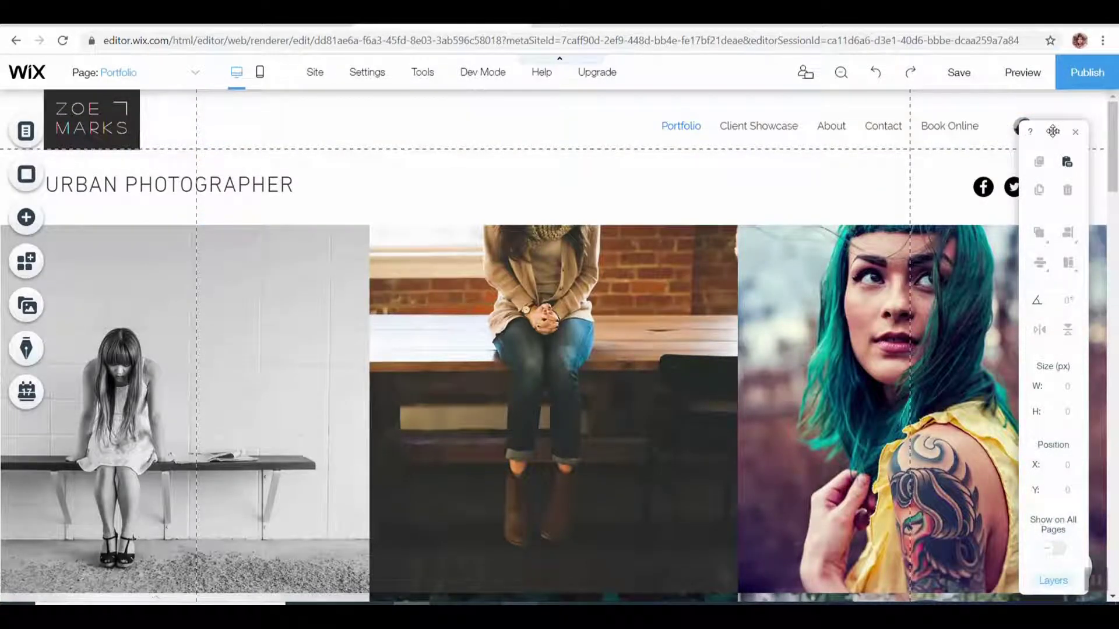
left_click_drag(1054, 132, 1063, 172)
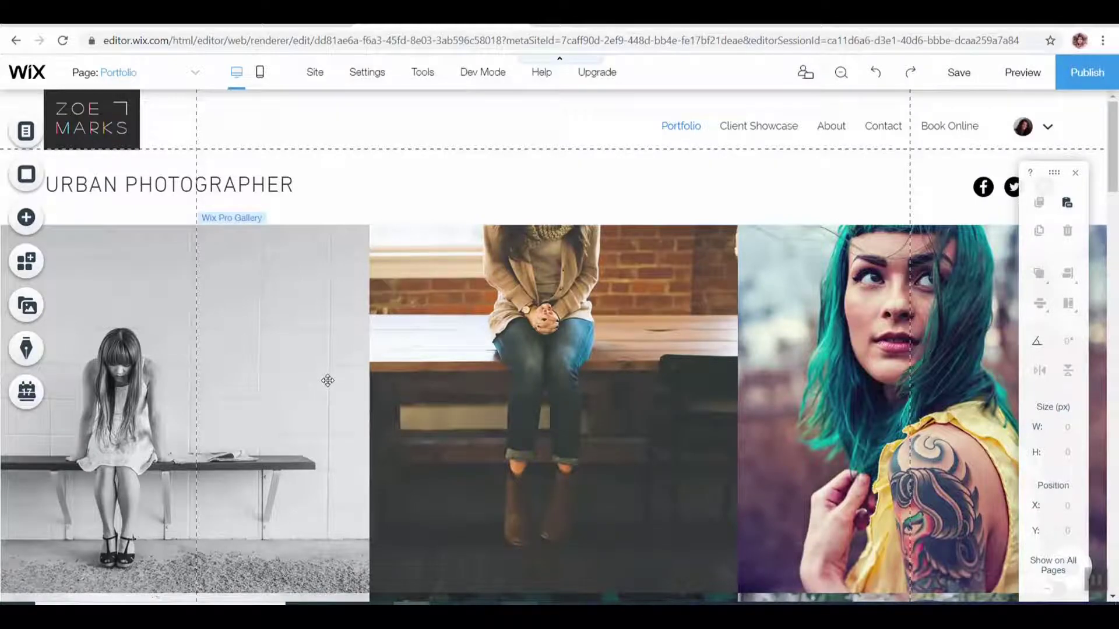
scroll(503, 182, "down", 8)
scroll(500, 184, "up", 8)
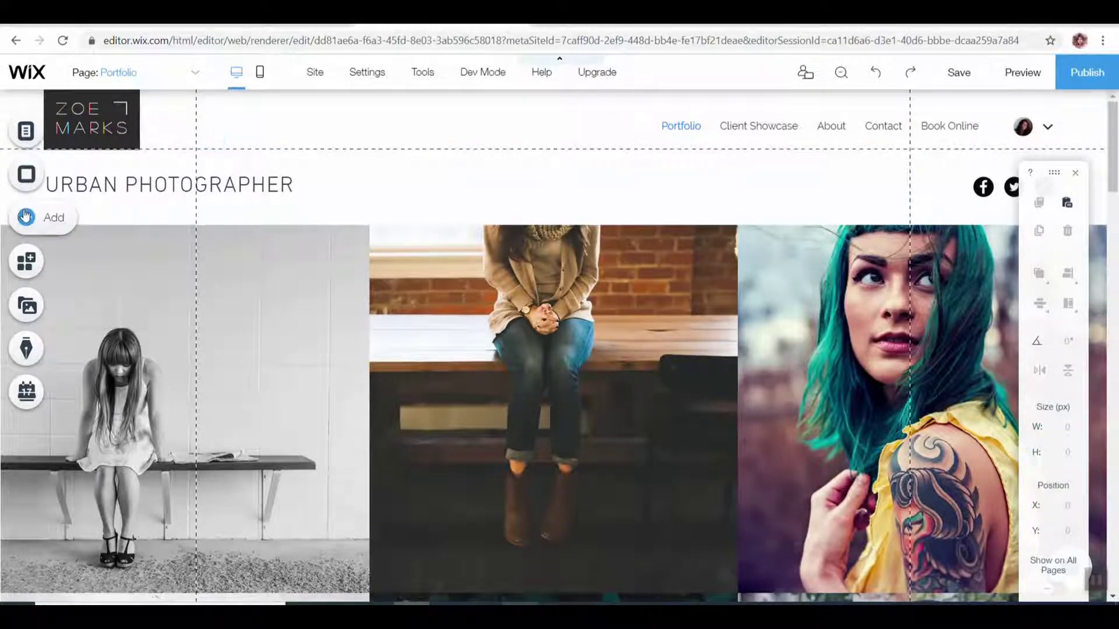
Open Manage Pages from the Page dropdown and select the Book Online page
left_click(166, 72)
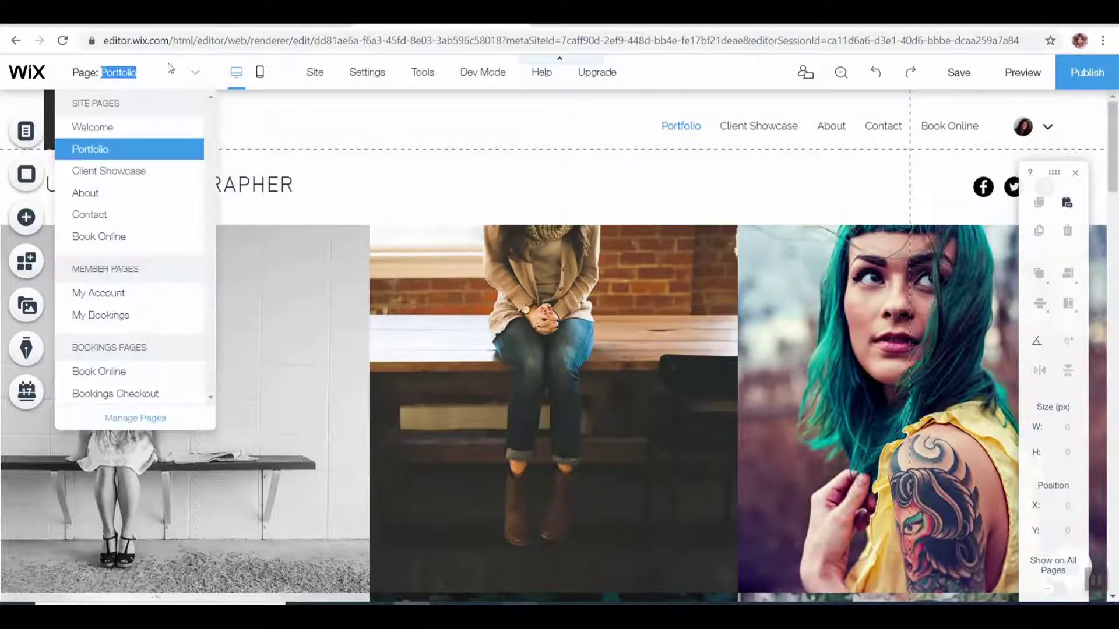
left_click(158, 73)
left_click(159, 74)
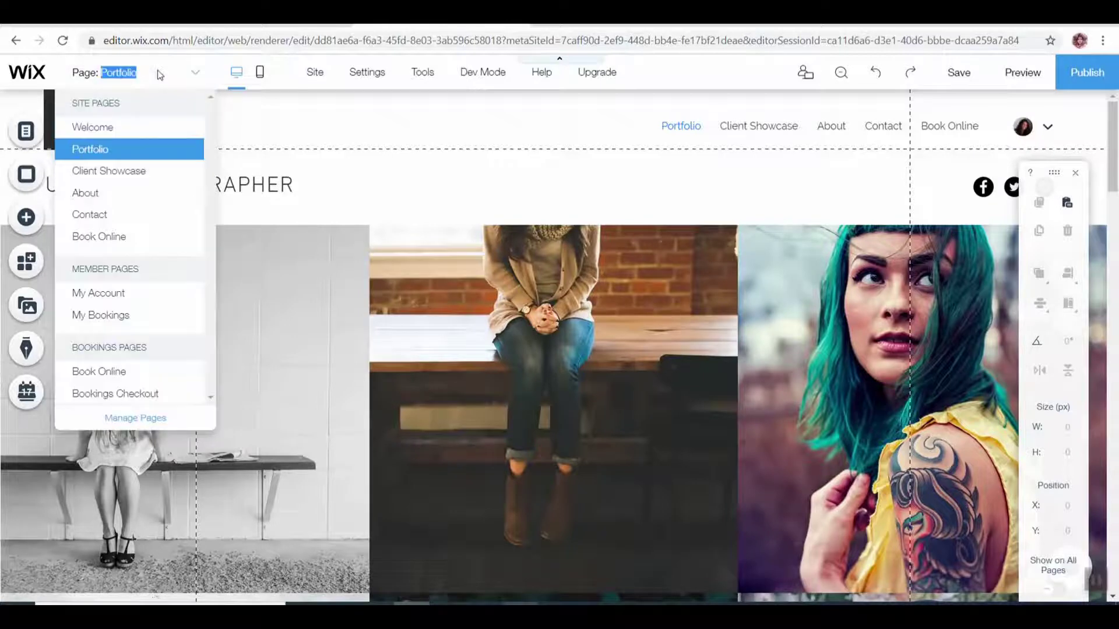
left_click(133, 418)
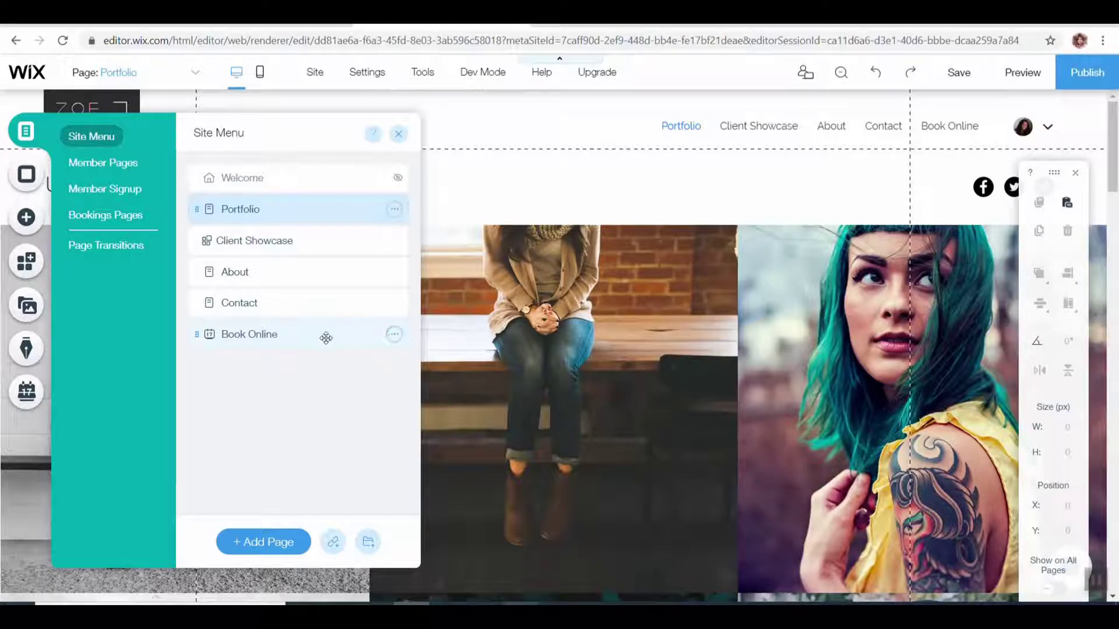
left_click(303, 335)
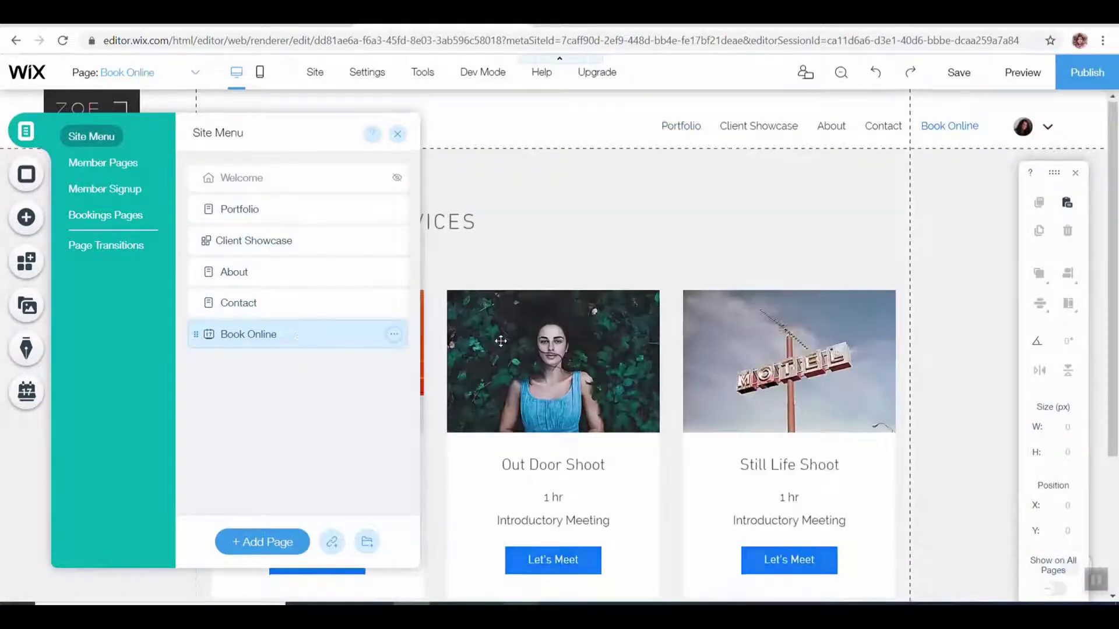
Delete the Book Online page together with its Wix Bookings app
scroll(499, 342, "down", 3)
scroll(798, 320, "up", 2)
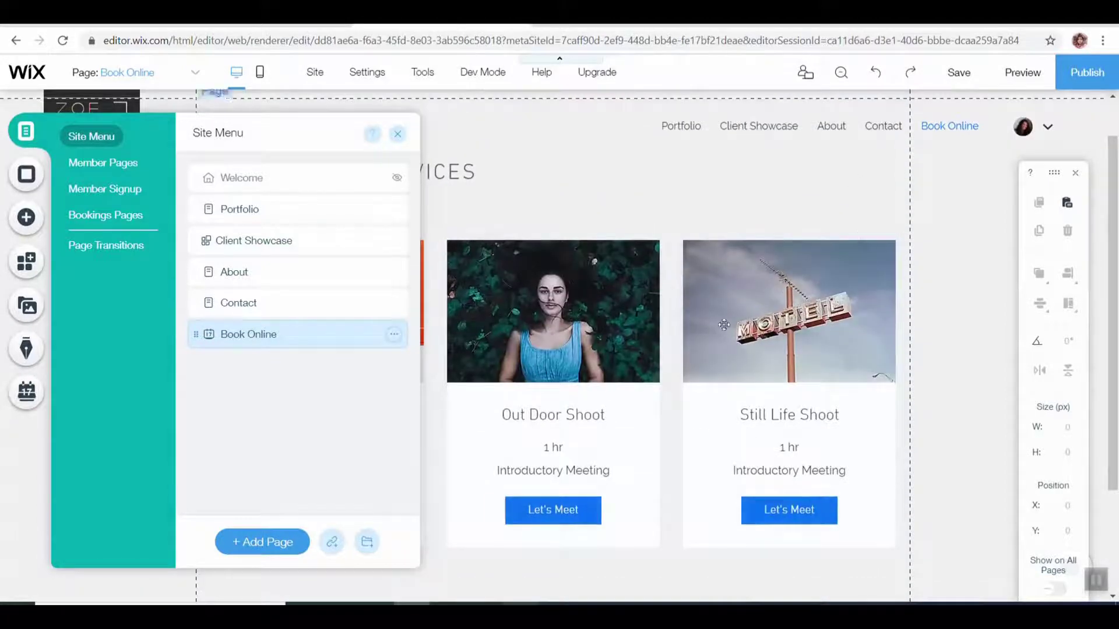
left_click(394, 337)
left_click(456, 453)
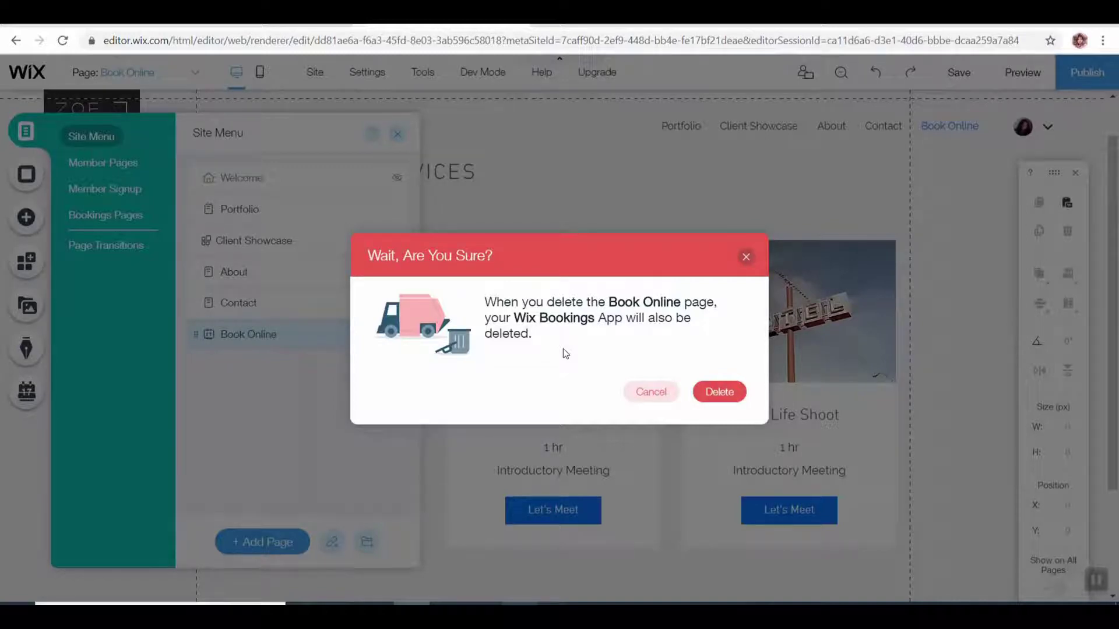
left_click(721, 395)
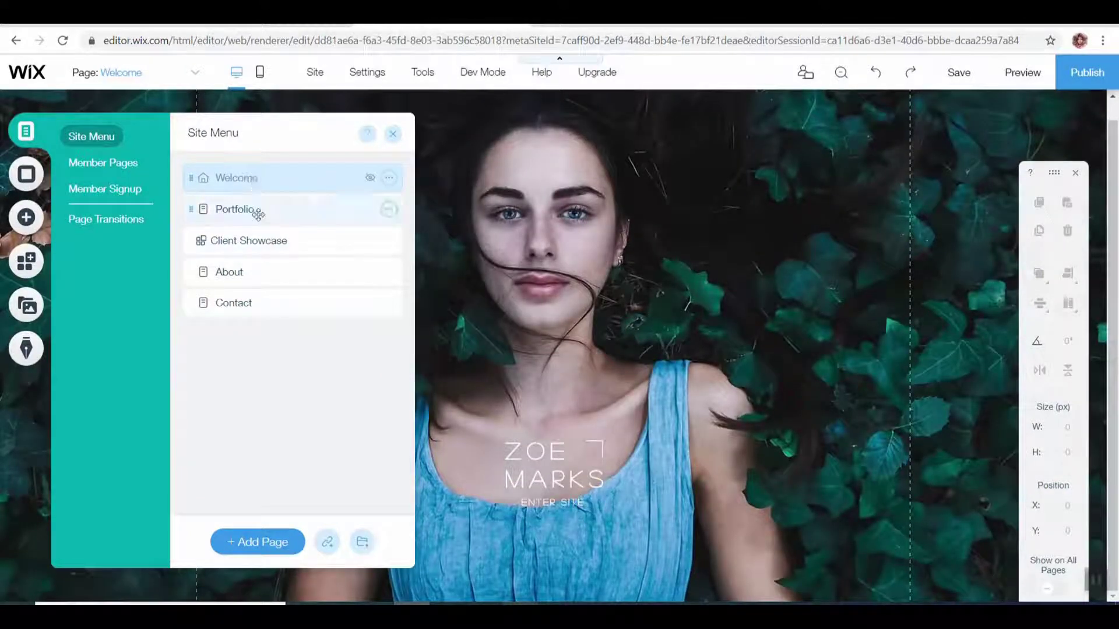
Delete the Client Showcase page from the Site Menu and switch to the Portfolio page
left_click(258, 215)
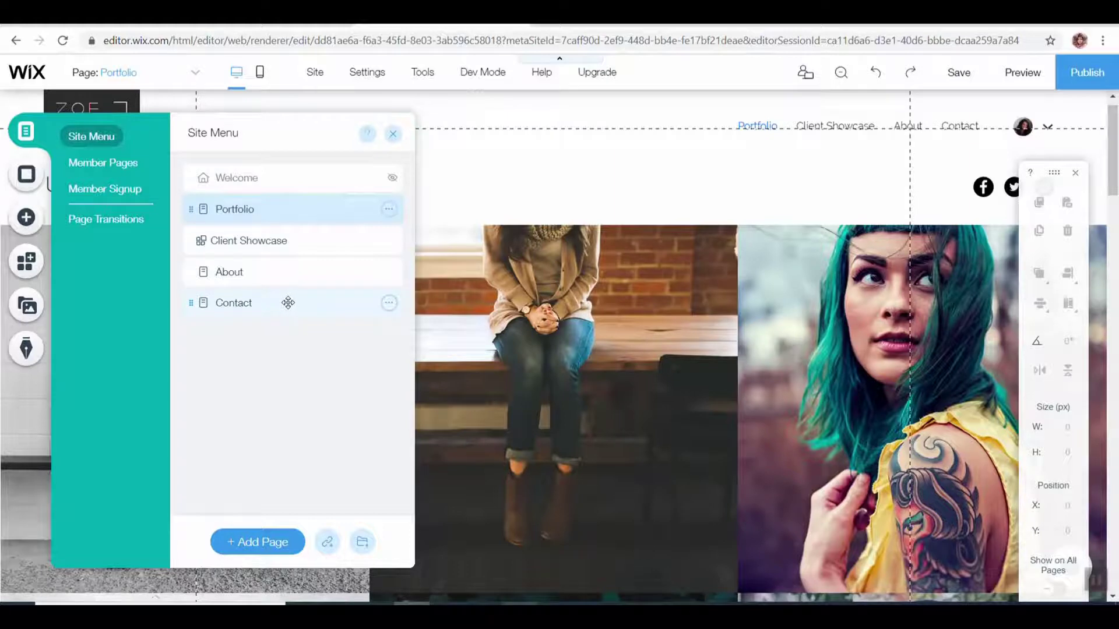
left_click(318, 250)
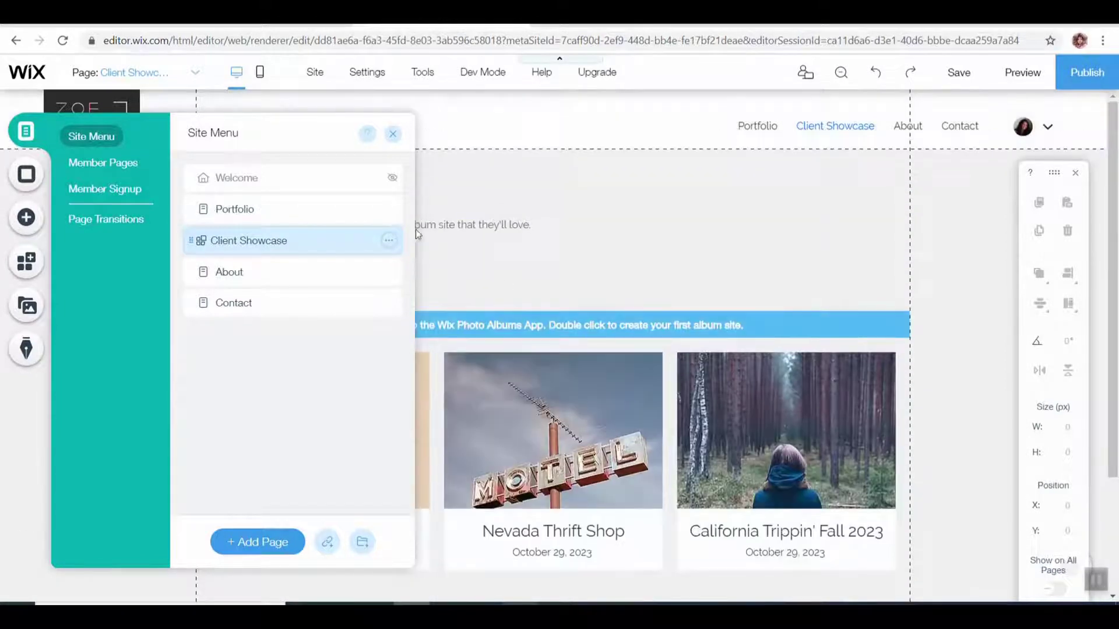
left_click(389, 241)
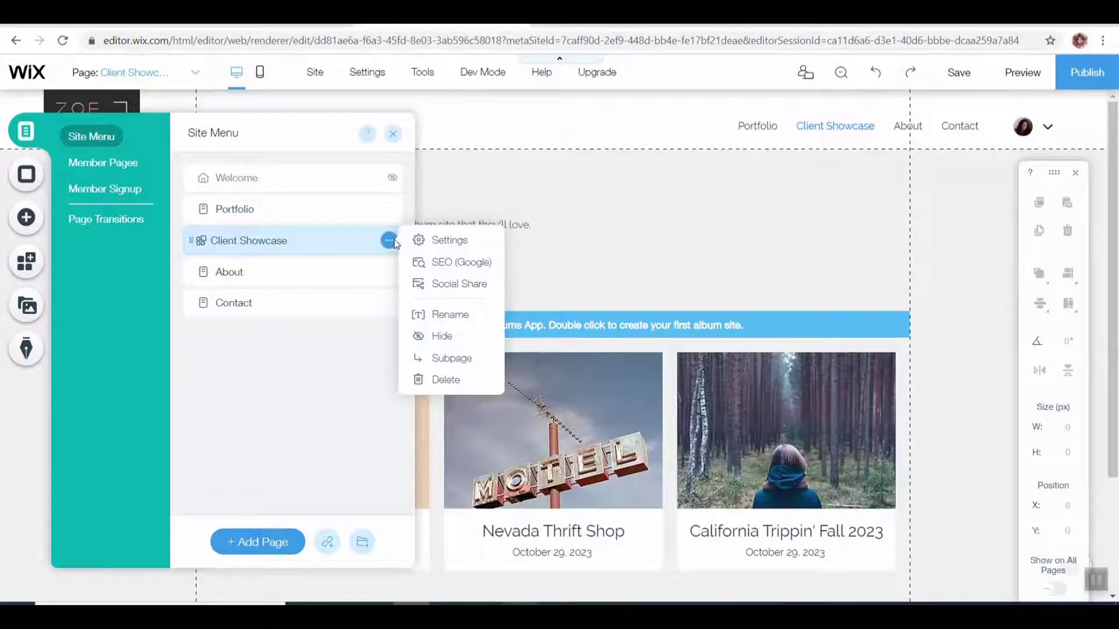
left_click(453, 380)
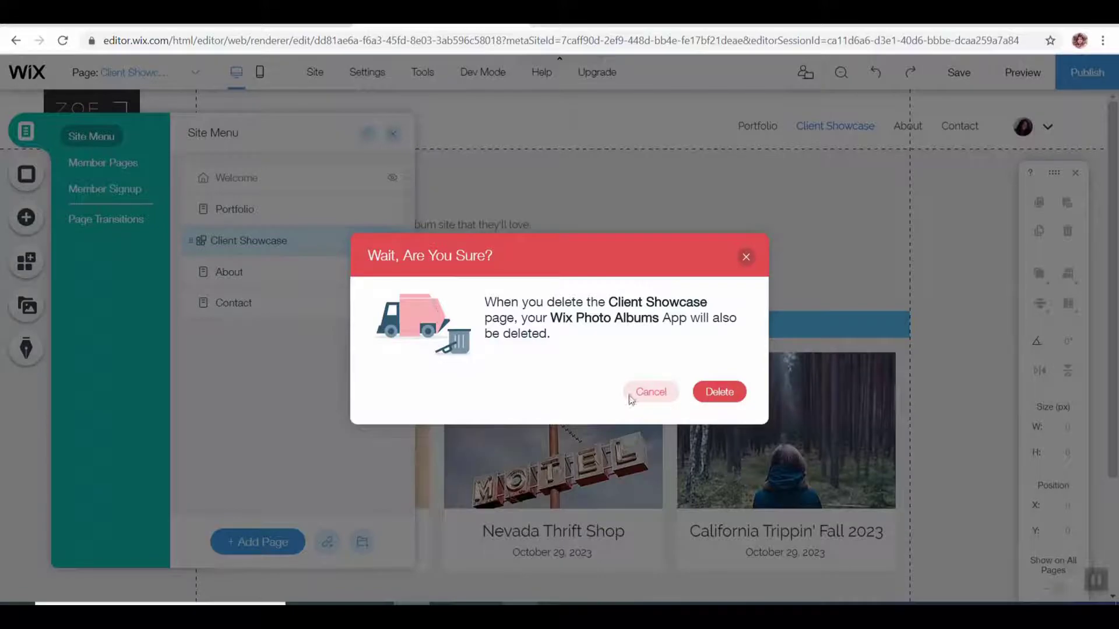
left_click(715, 401)
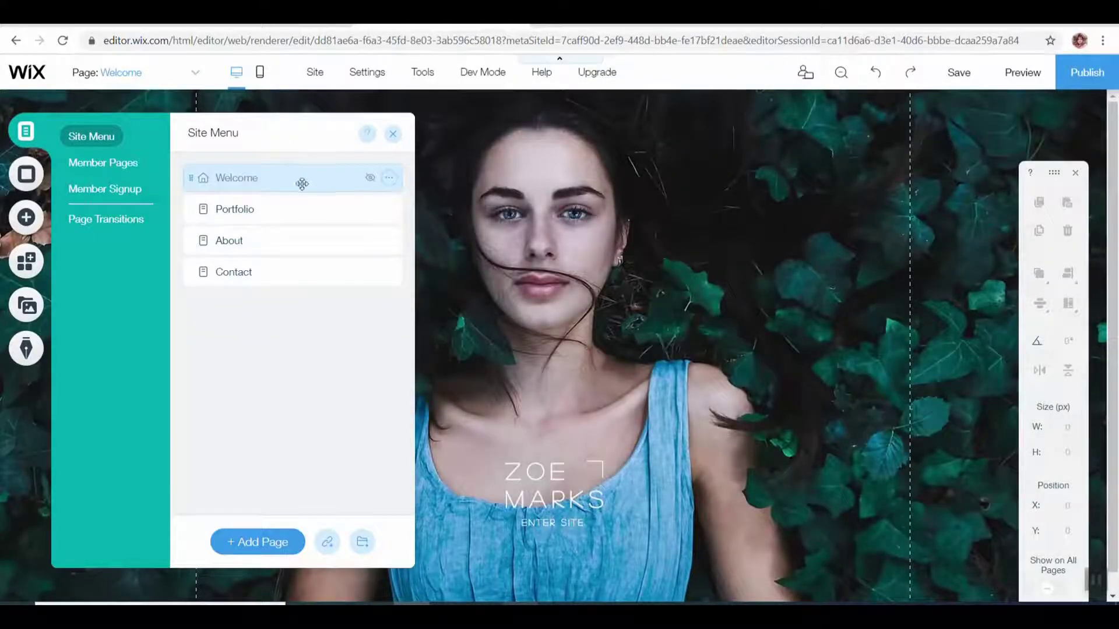
left_click(287, 206)
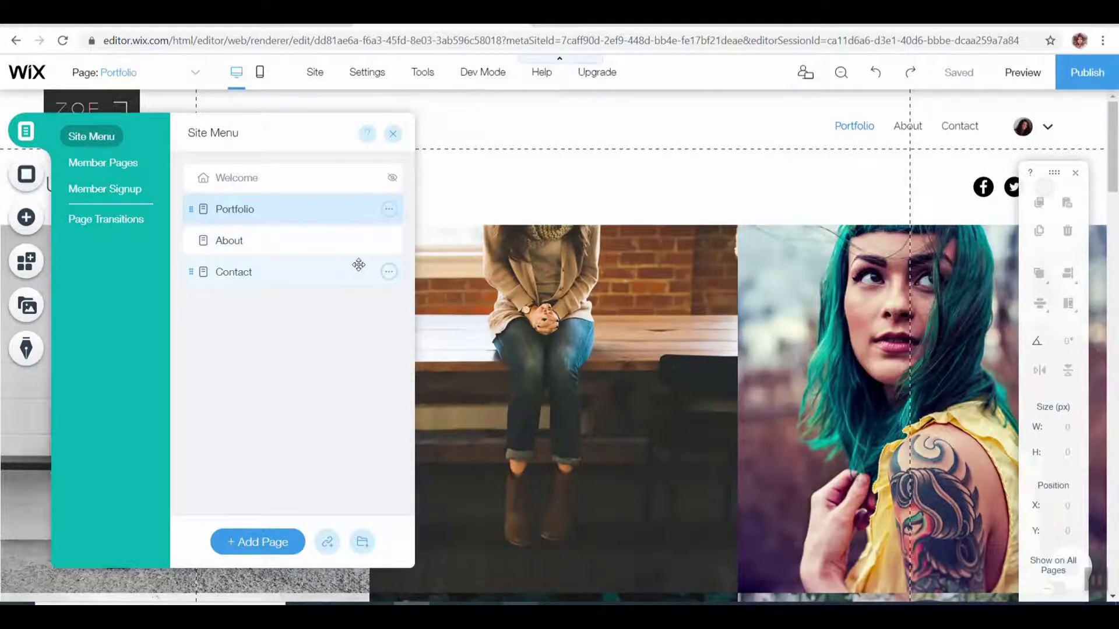
Add a new page named 'Services' after Portfolio and select it in the Site Menu
left_click(253, 543)
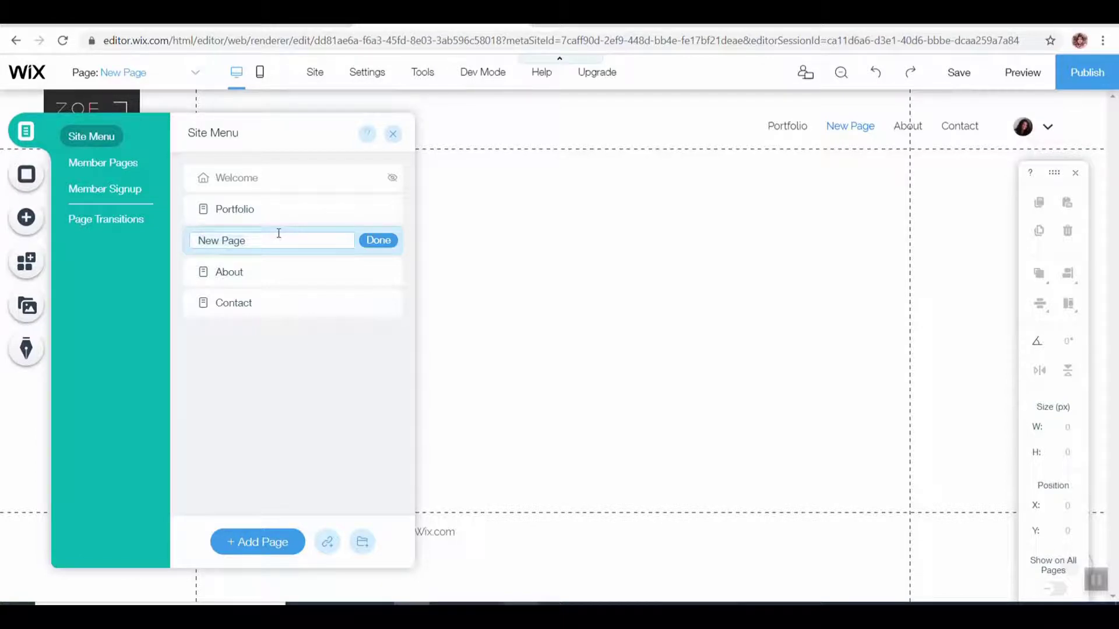
type("Services")
left_click(389, 244)
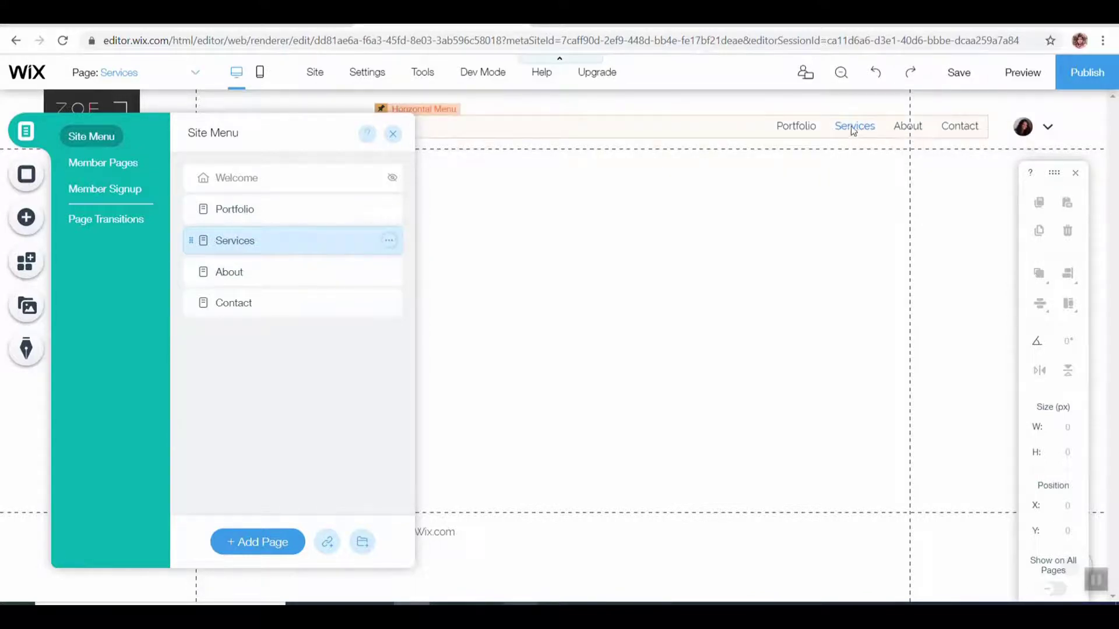
left_click(263, 209)
left_click(282, 239)
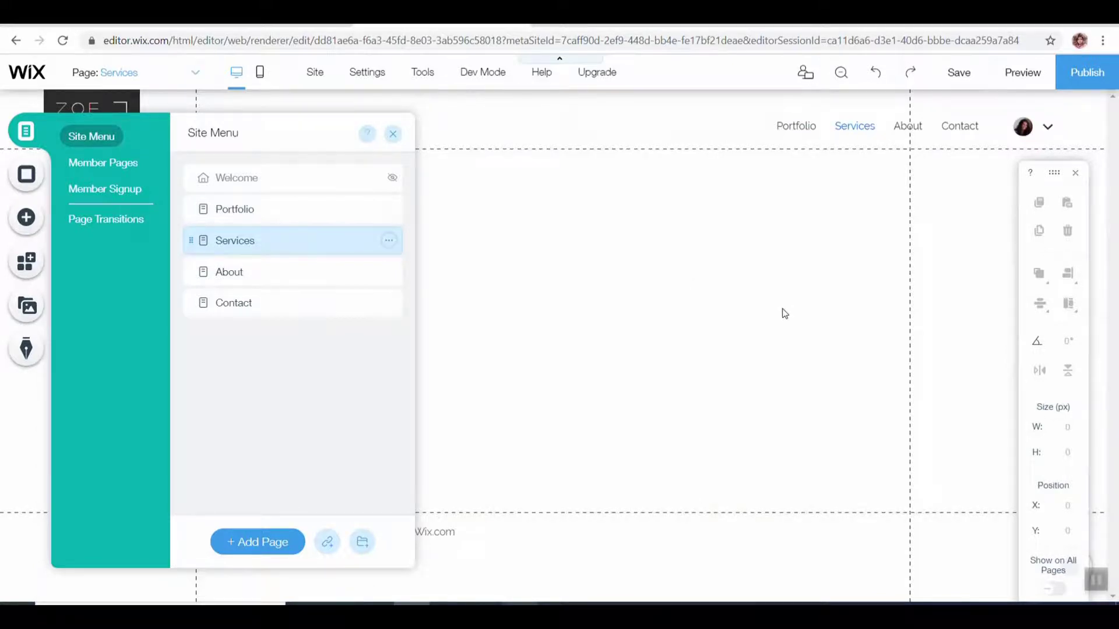
Delete the Services page, confirming in the Delete Page dialog
left_click(389, 241)
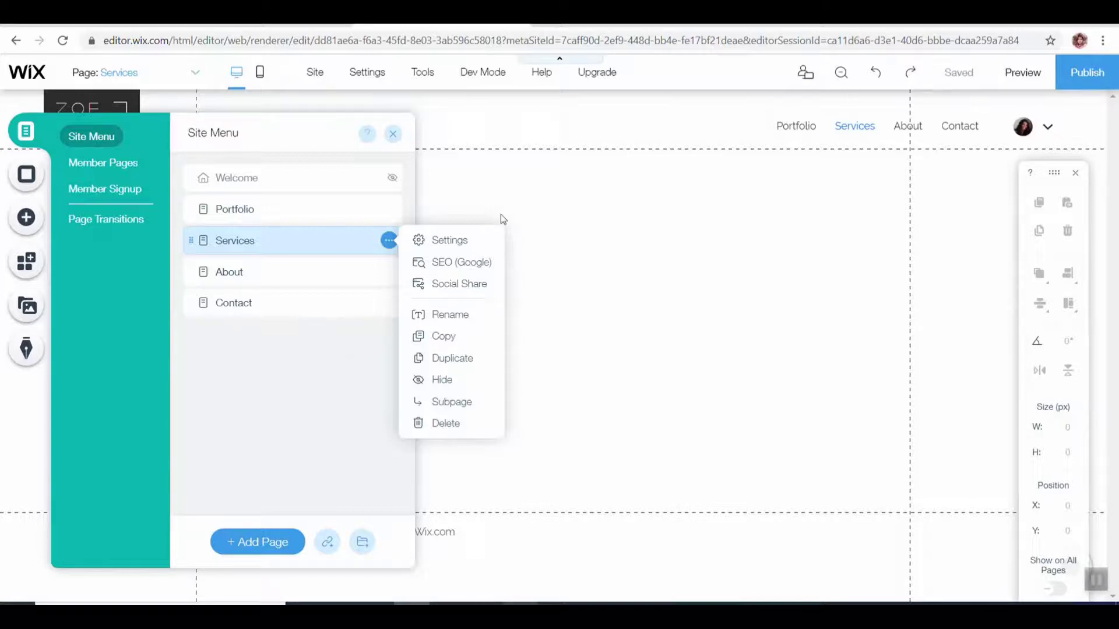
left_click(368, 367)
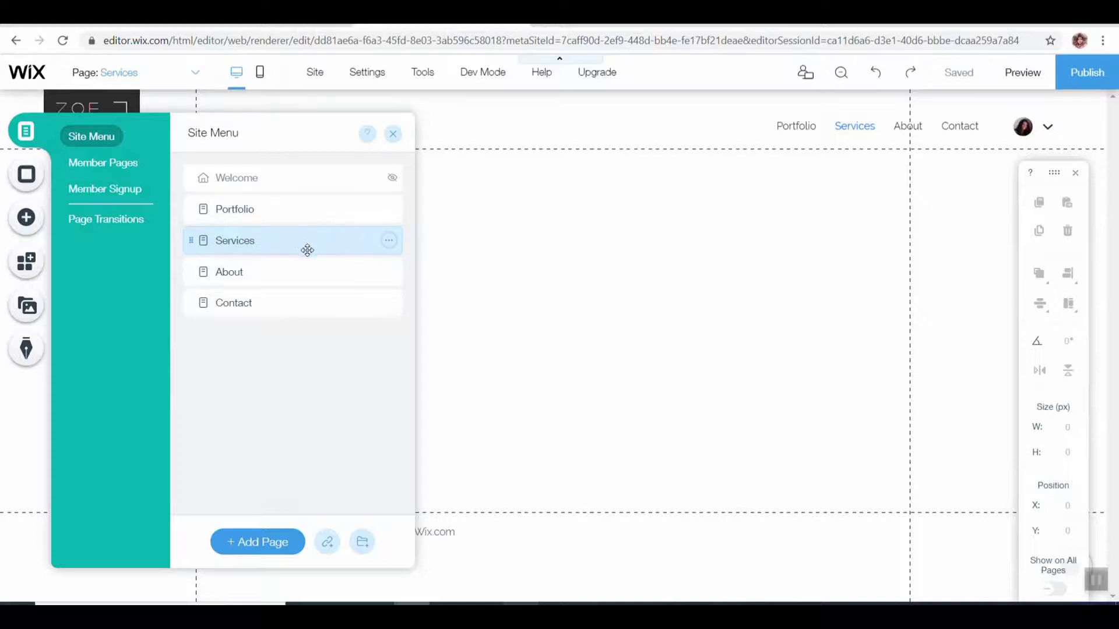
left_click(389, 241)
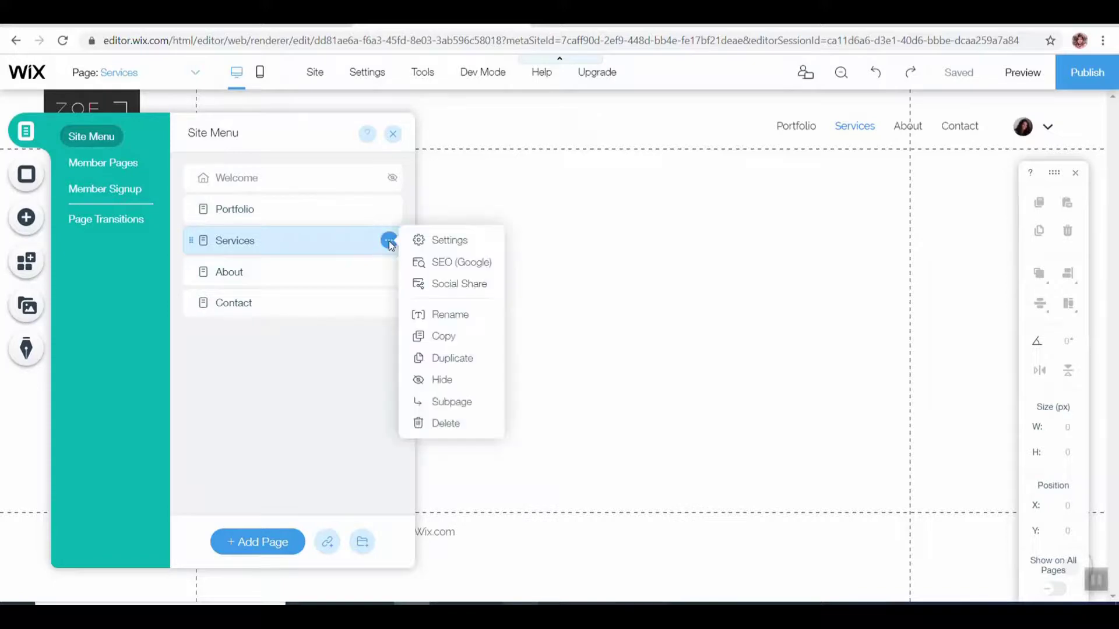
left_click(453, 429)
left_click(723, 388)
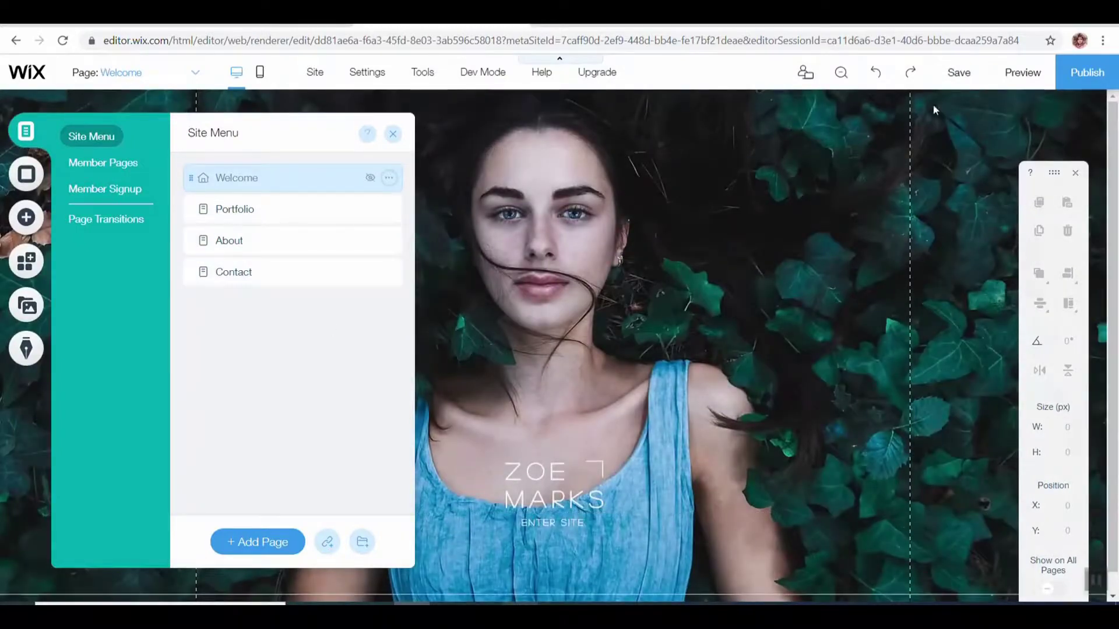
Add a blog with sample posts from the Start a Blog panel
left_click(251, 208)
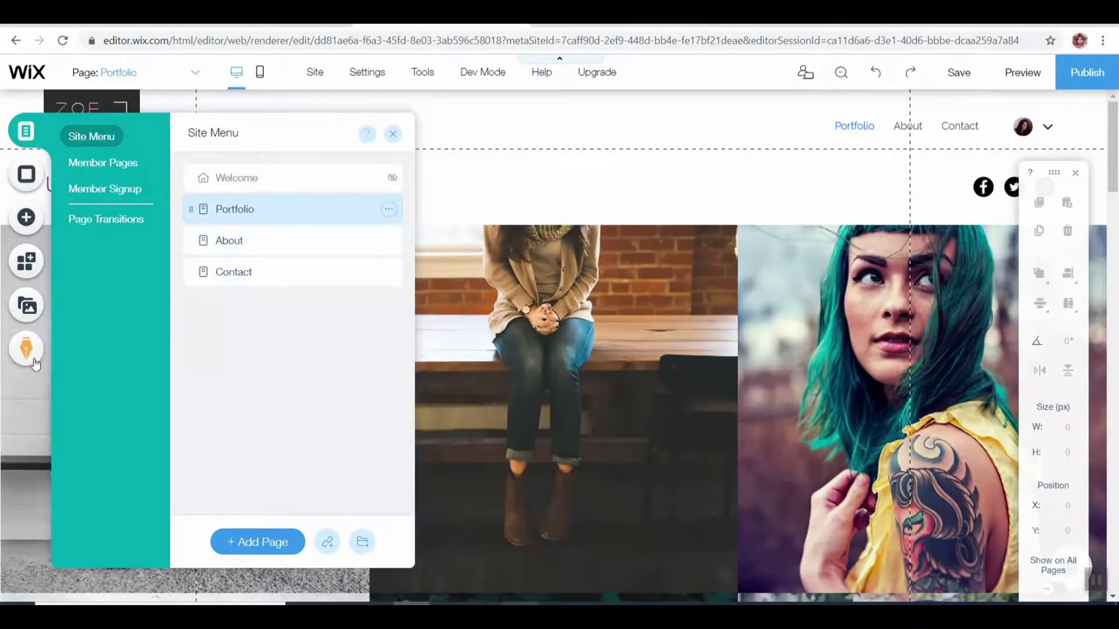
left_click(24, 350)
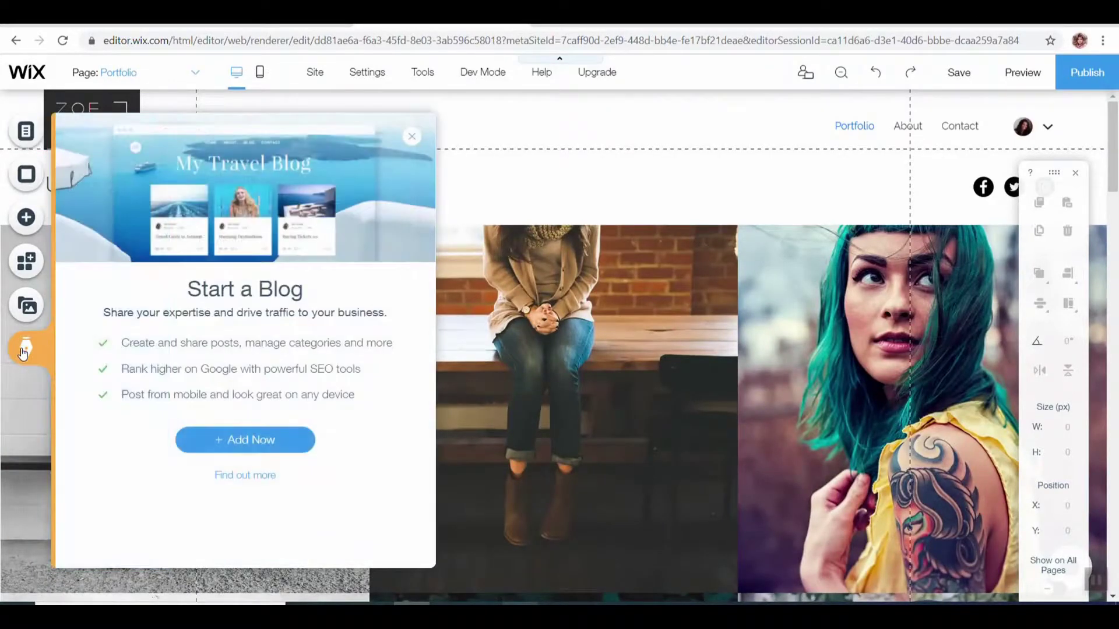
left_click(289, 447)
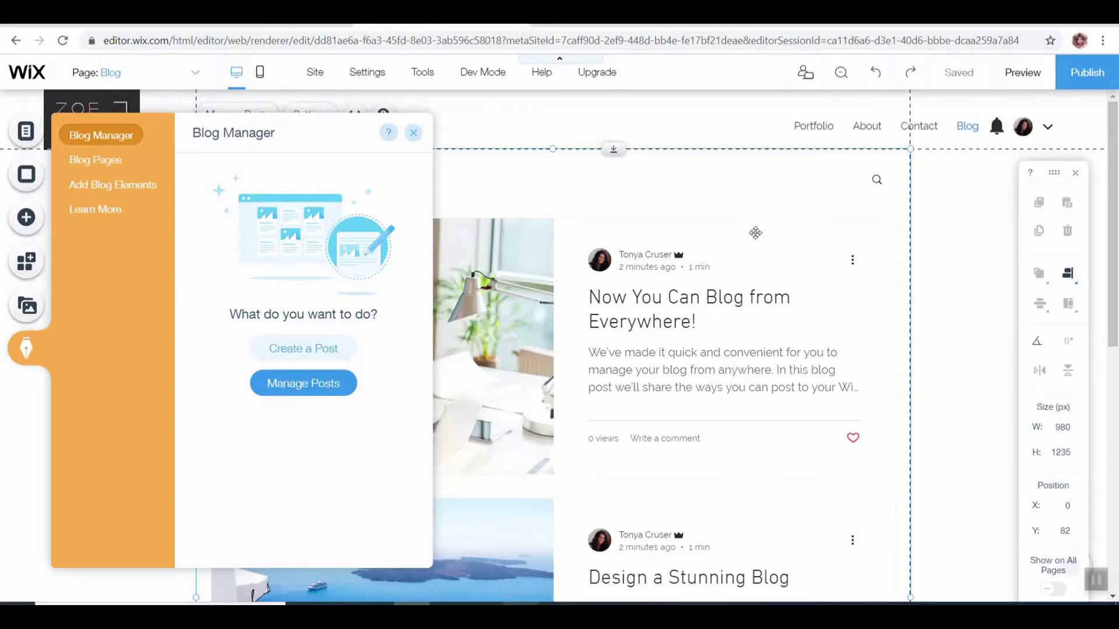
Close the Blog Manager and review the sample posts, including 'Design a Stunning Blog' and 'Grow Your Blog Community'
scroll(854, 423, "down", 3)
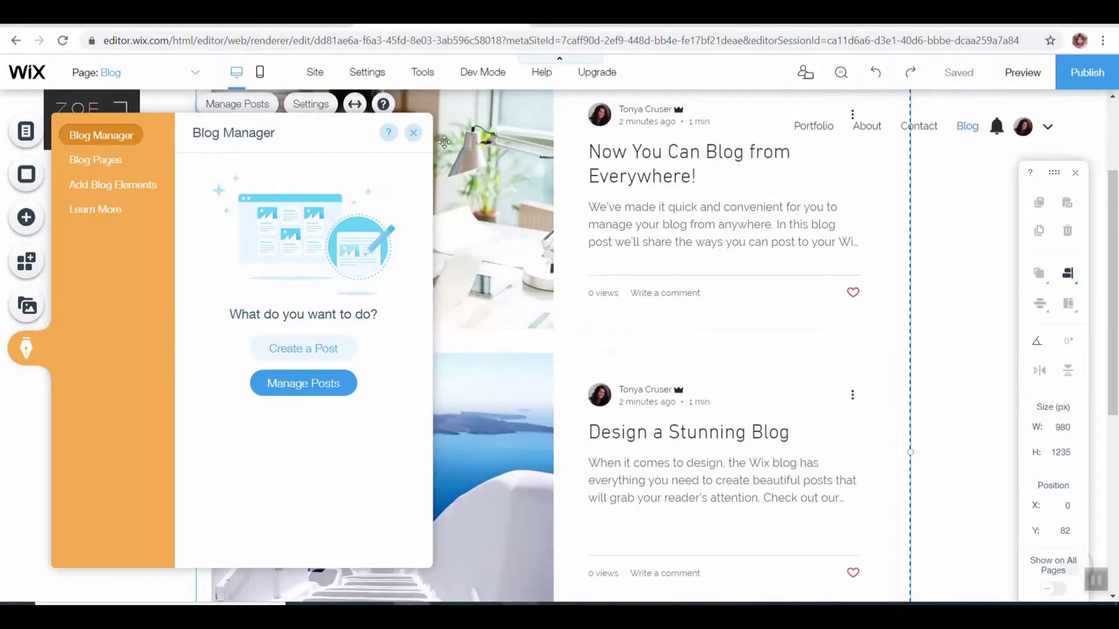
left_click(416, 138)
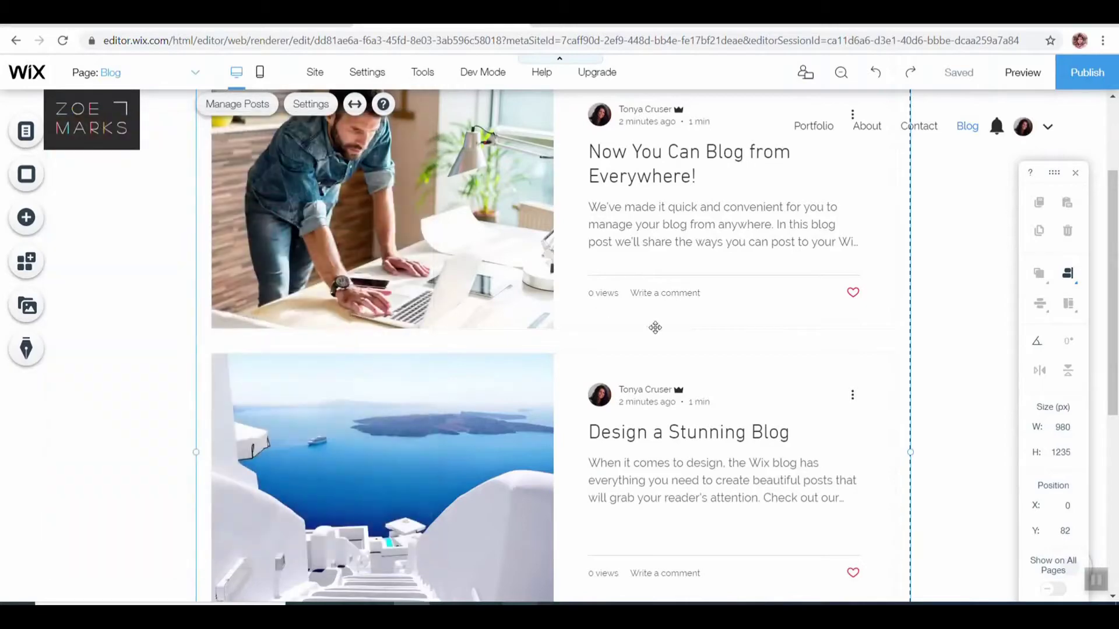
scroll(654, 324, "up", 3)
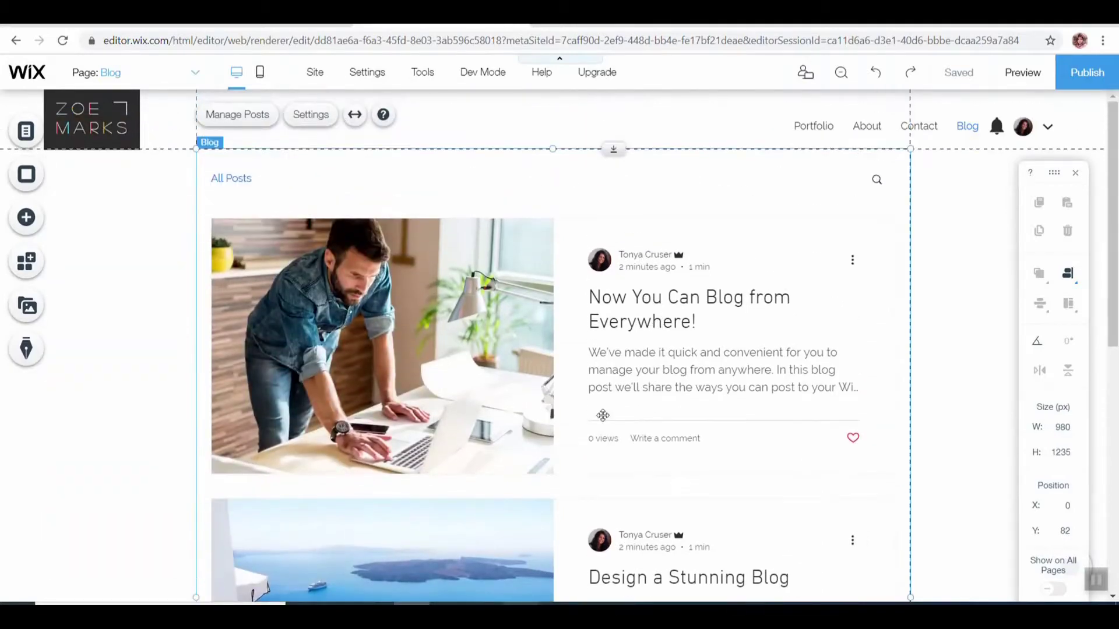
scroll(752, 389, "down", 6)
scroll(752, 360, "up", 6)
scroll(860, 496, "down", 5)
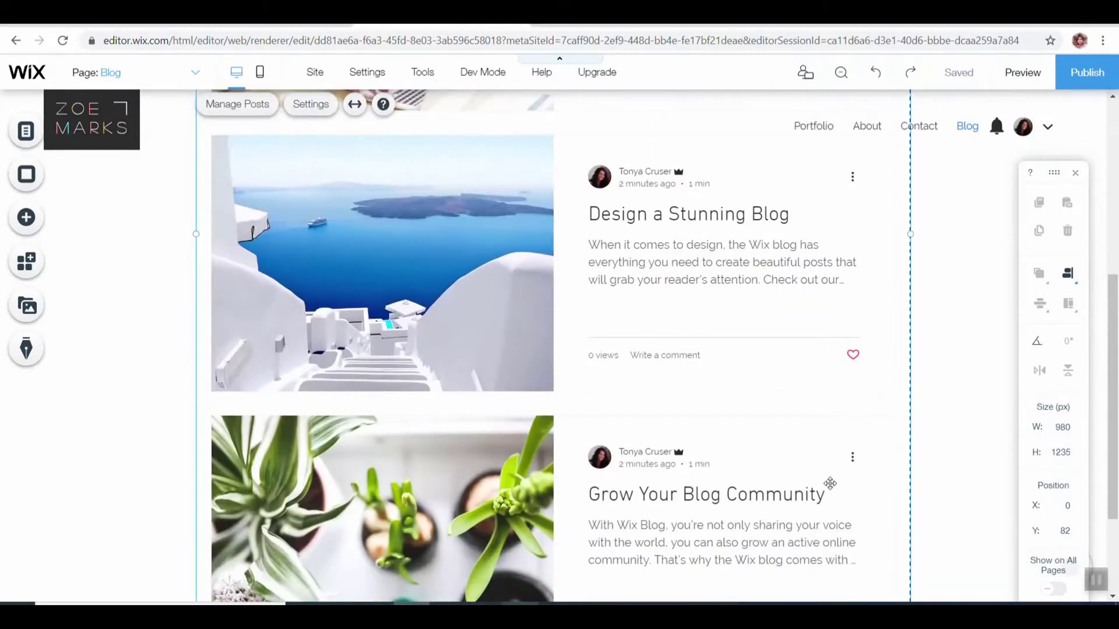
scroll(829, 483, "up", 5)
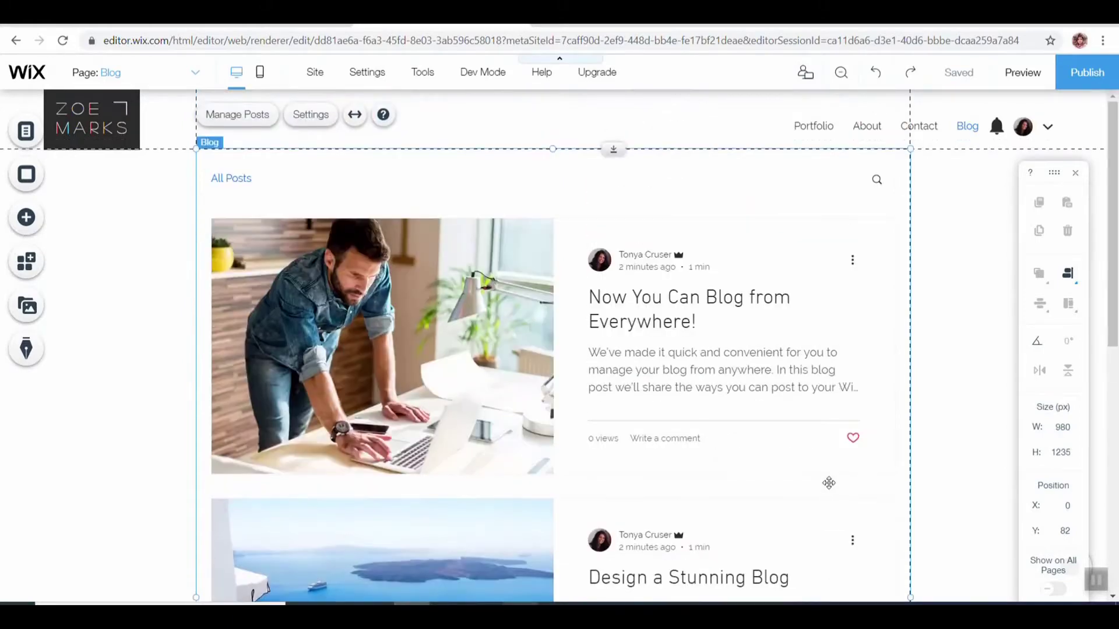